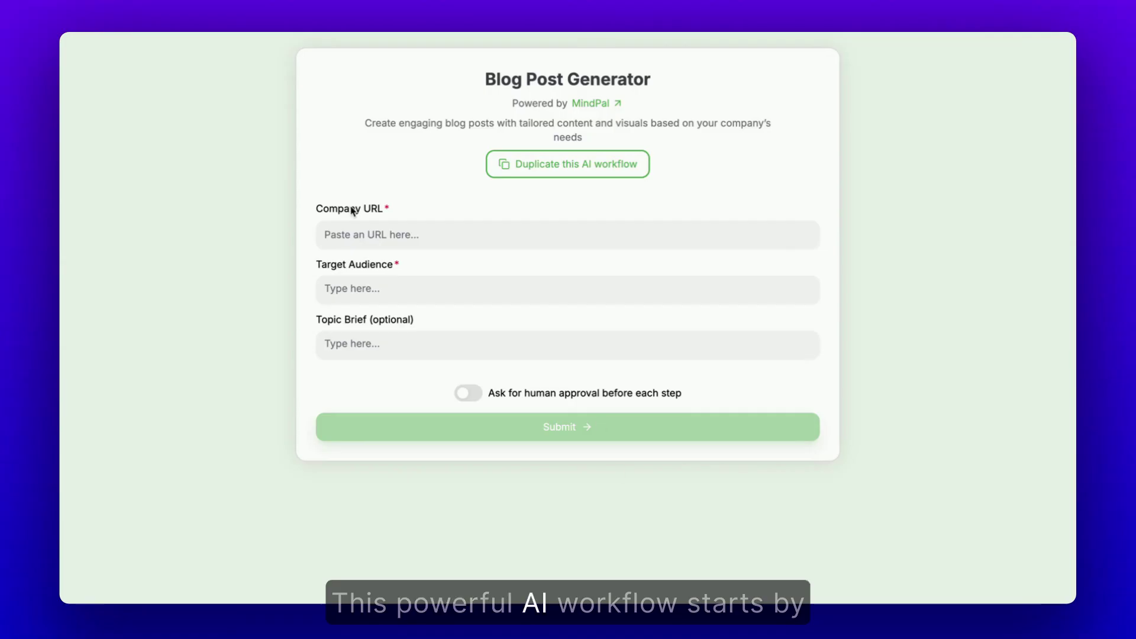
left_click(367, 234)
type("https://mindpal.space")
left_click(400, 304)
type("business")
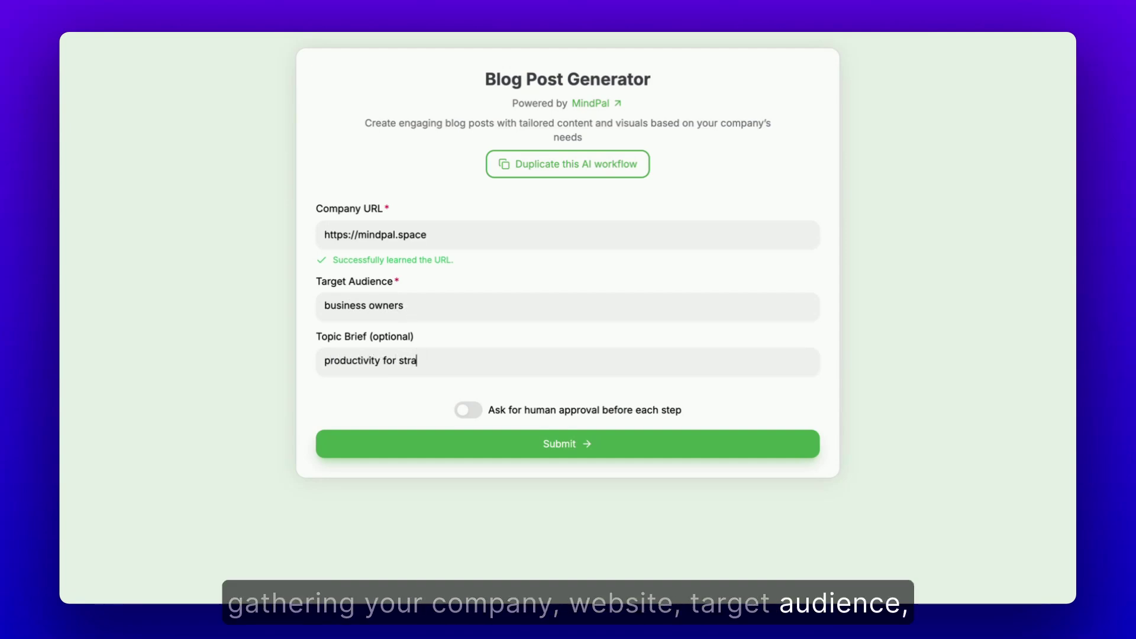
type("tup founders")
left_click(517, 448)
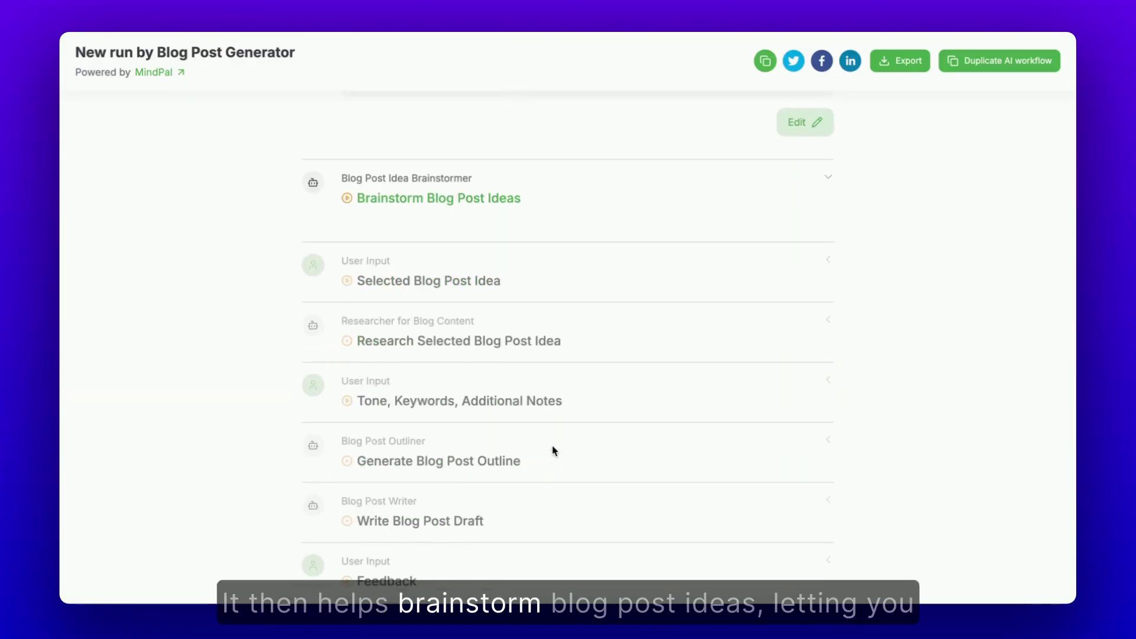
Select '5 Essential AI Workflows Every Startup Should Implement' as the blog post idea
scroll(553, 452, "down", 3)
left_click_drag(355, 181, 399, 179)
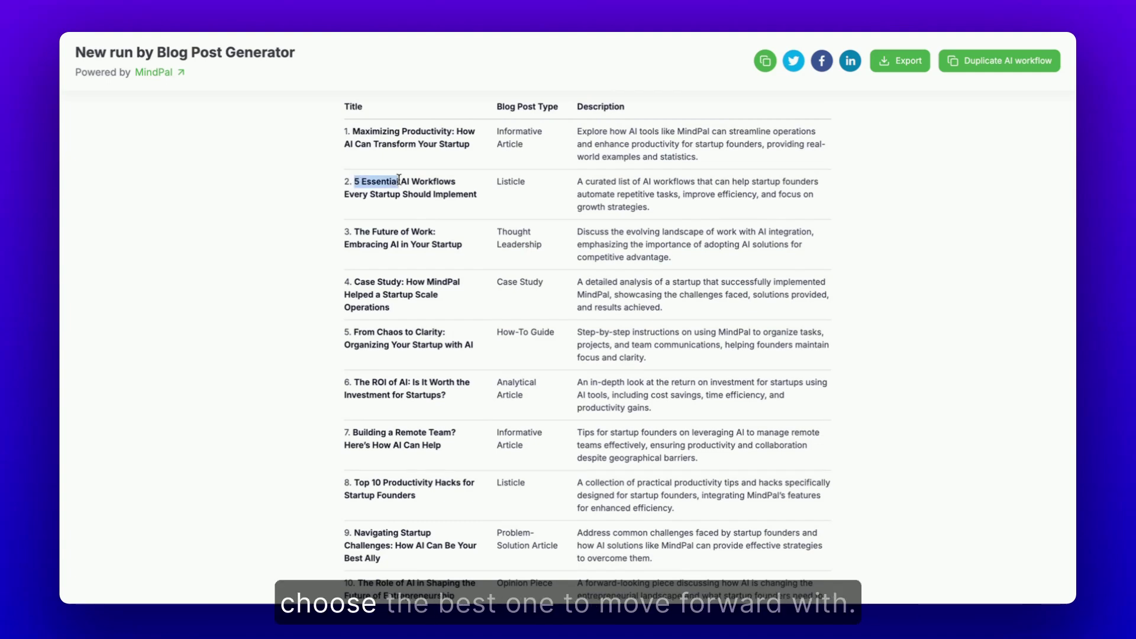
key("ctrl+c")
scroll(542, 319, "down", 5)
left_click(460, 548)
key("ctrl+v")
scroll(651, 515, "down", 3)
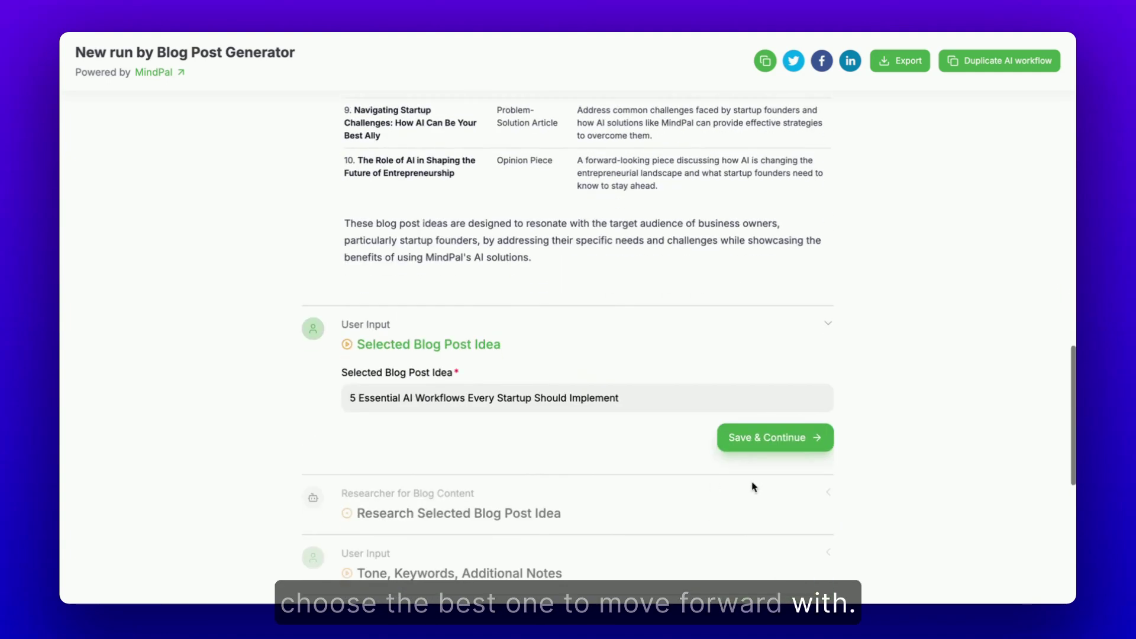
left_click(766, 437)
Set tone 'confident & informative' with keywords ai agent, ai multi-agent system, ai multi-agent workflow
scroll(743, 367, "down", 4)
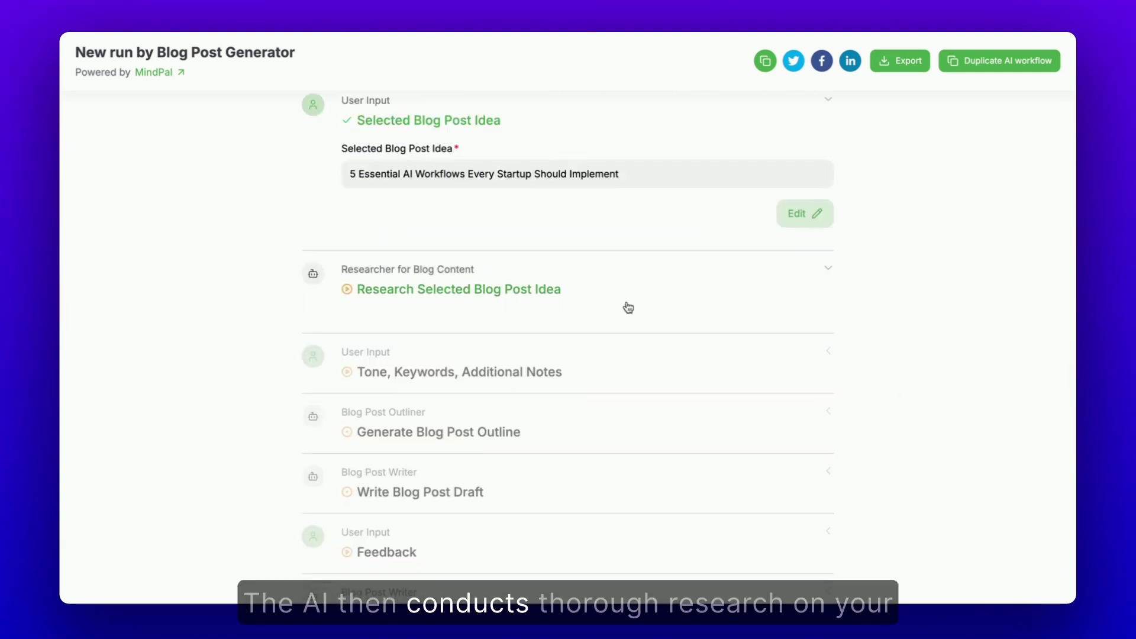
scroll(628, 306, "down", 5)
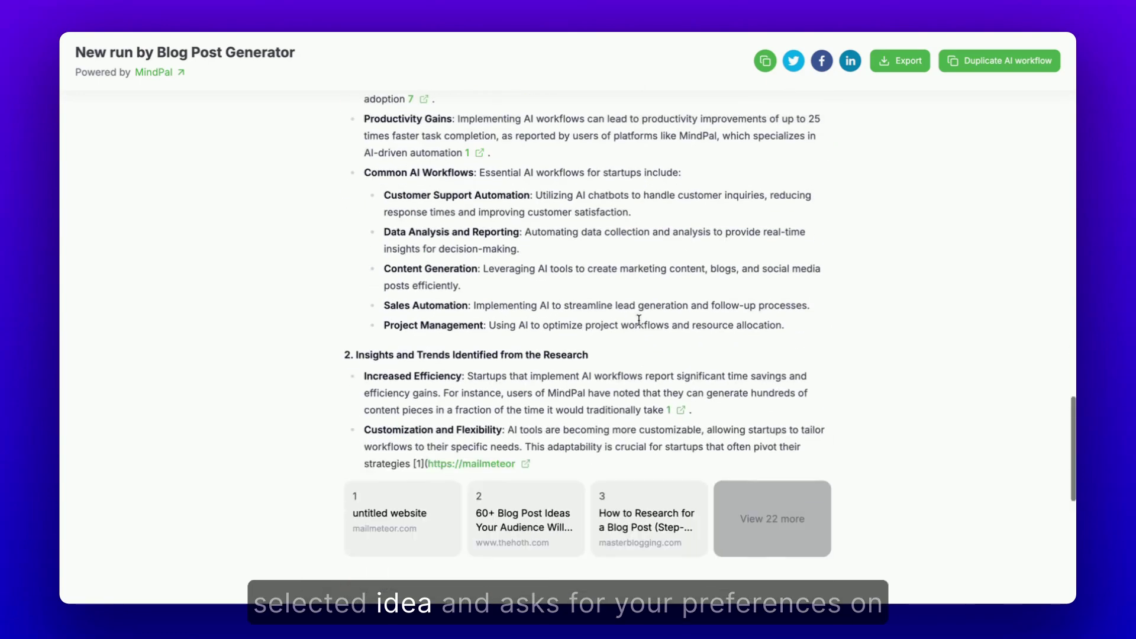
type("confident & informative")
left_click(379, 337)
type("ai agent")
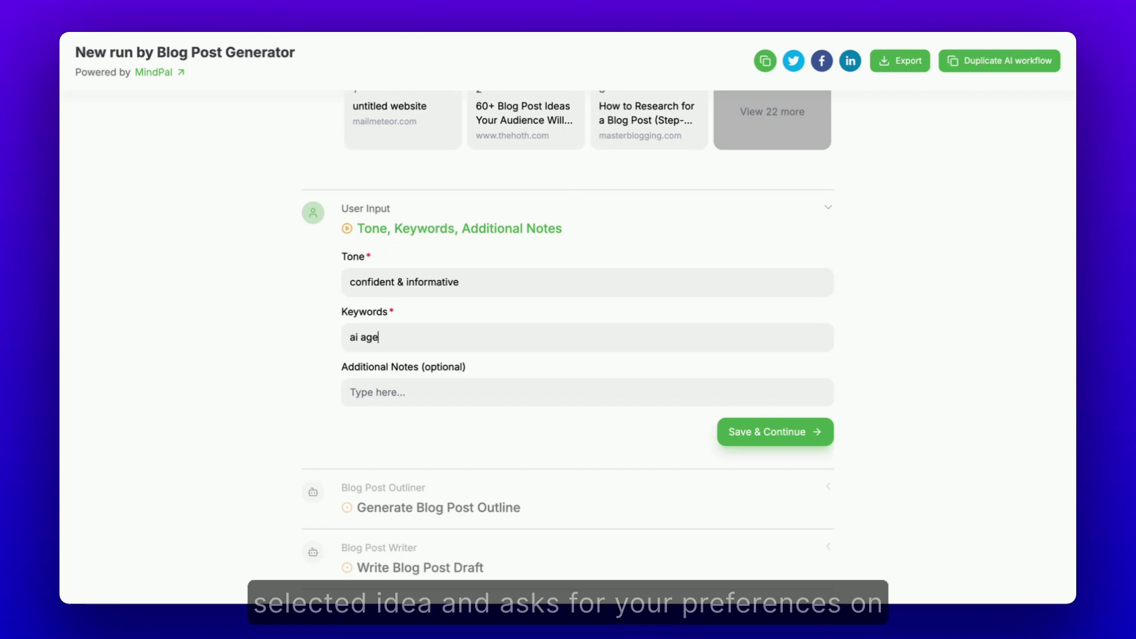
key("Return")
type("ai multi-agent system")
key("Return")
type("ai multi-agent workflow")
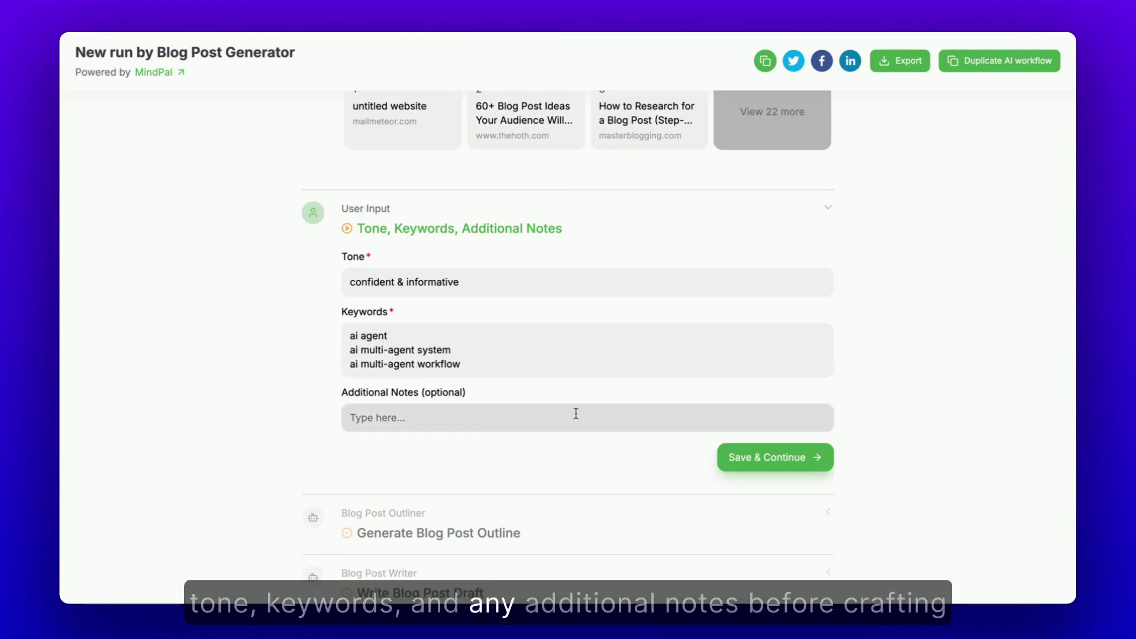
left_click(769, 457)
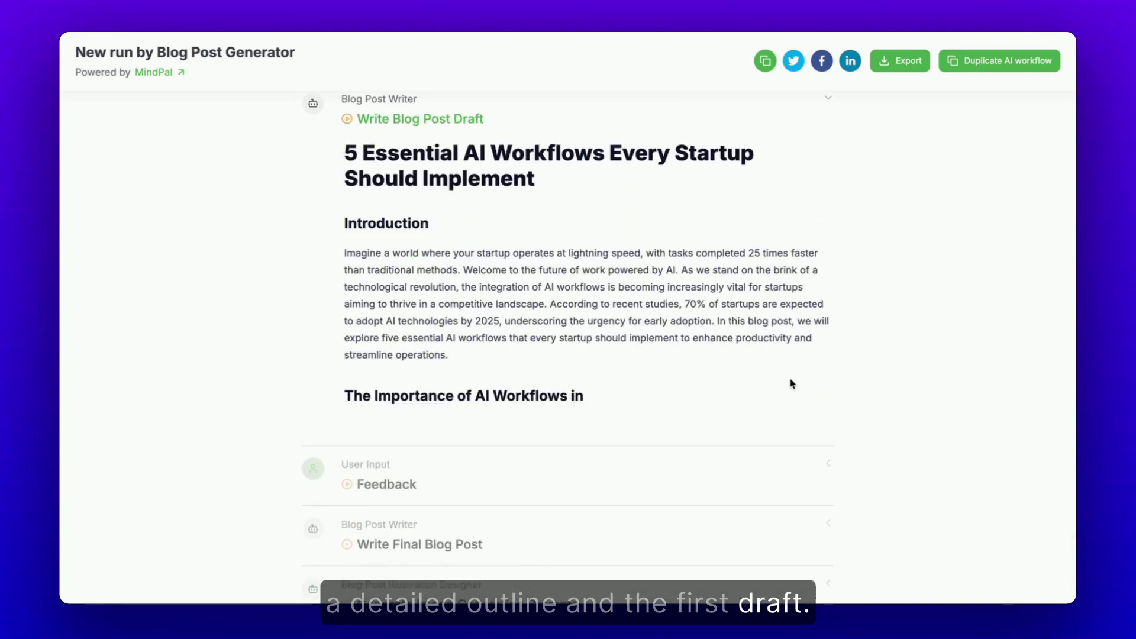
Request more detail on getting started with MindPal, then choose Prompt 3 as the image prompt
type("Be more specific ")
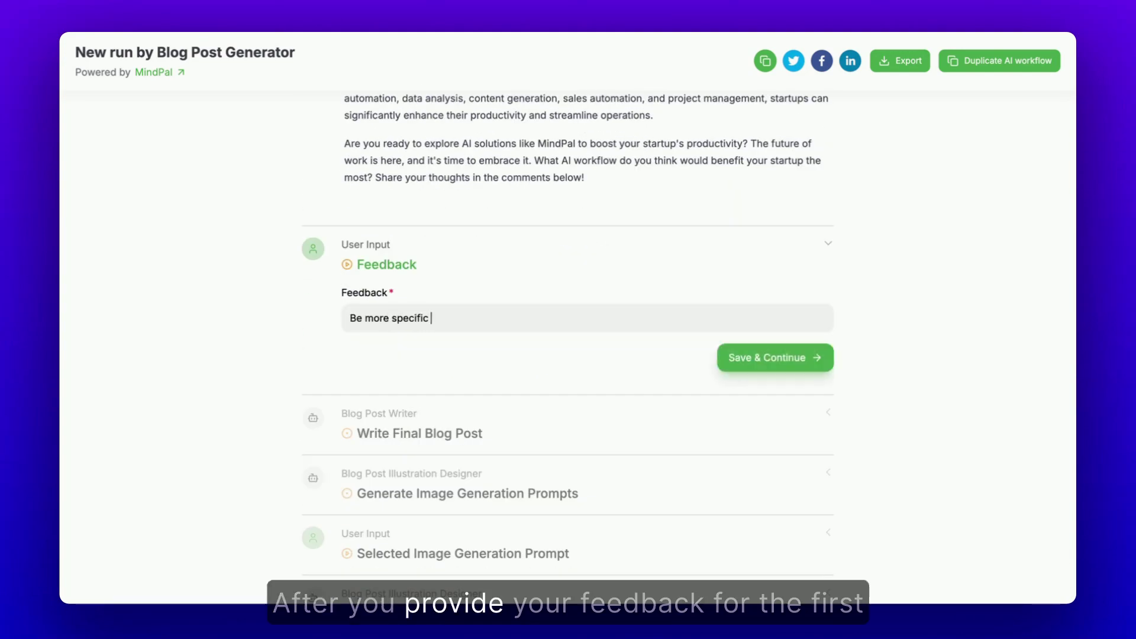
type("about how to get started with MindPal to build these workflows")
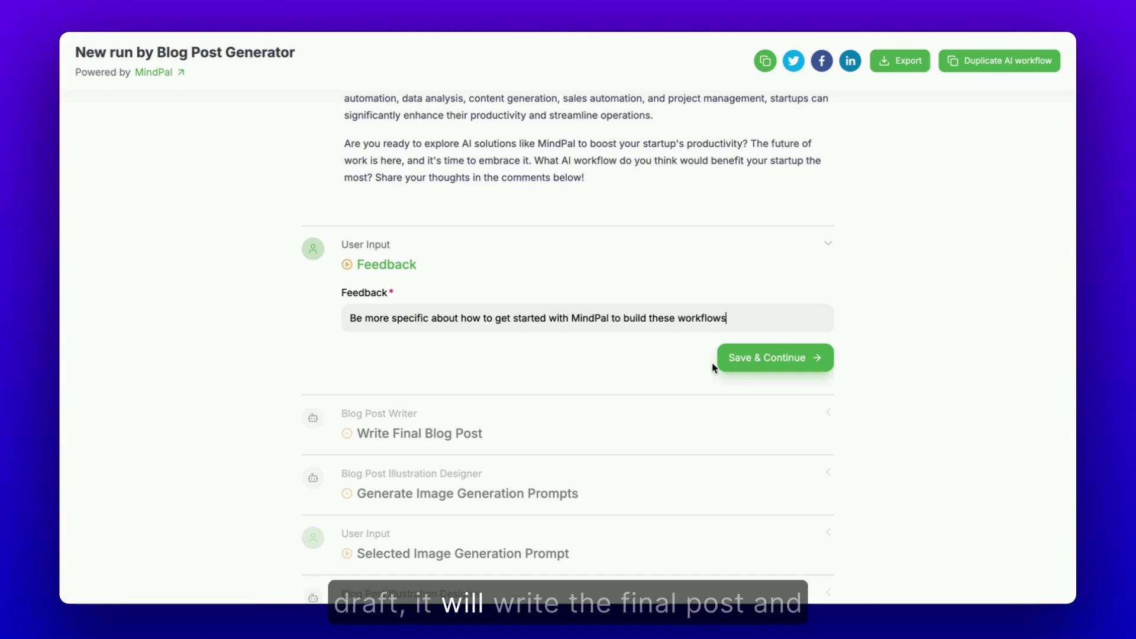
left_click(721, 362)
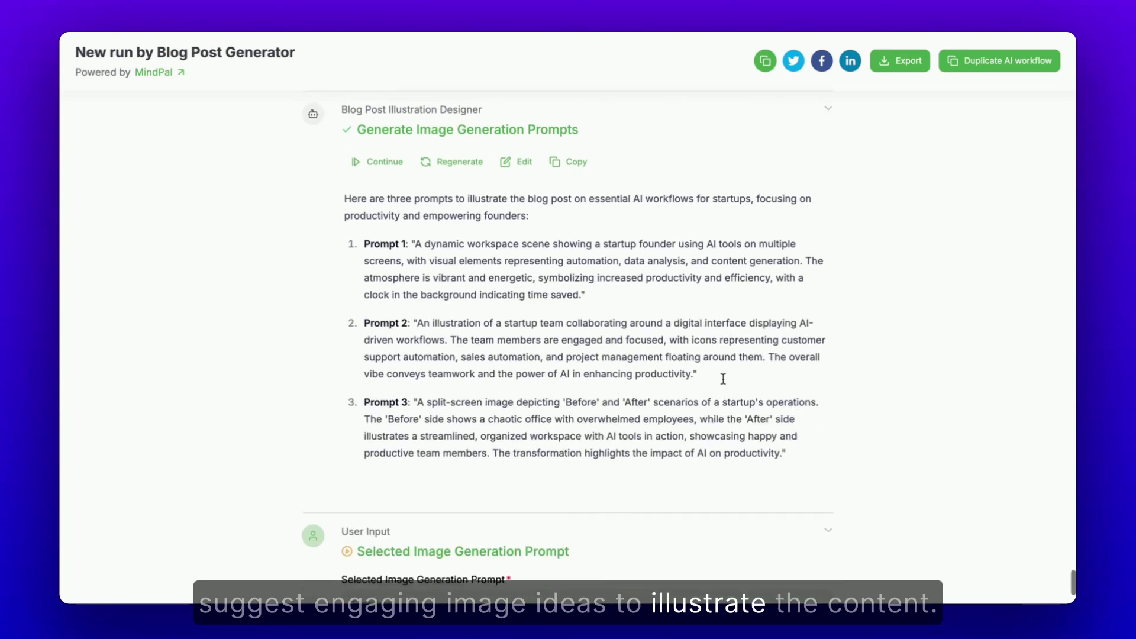
left_click_drag(414, 282, 786, 332)
key("ctrl+c")
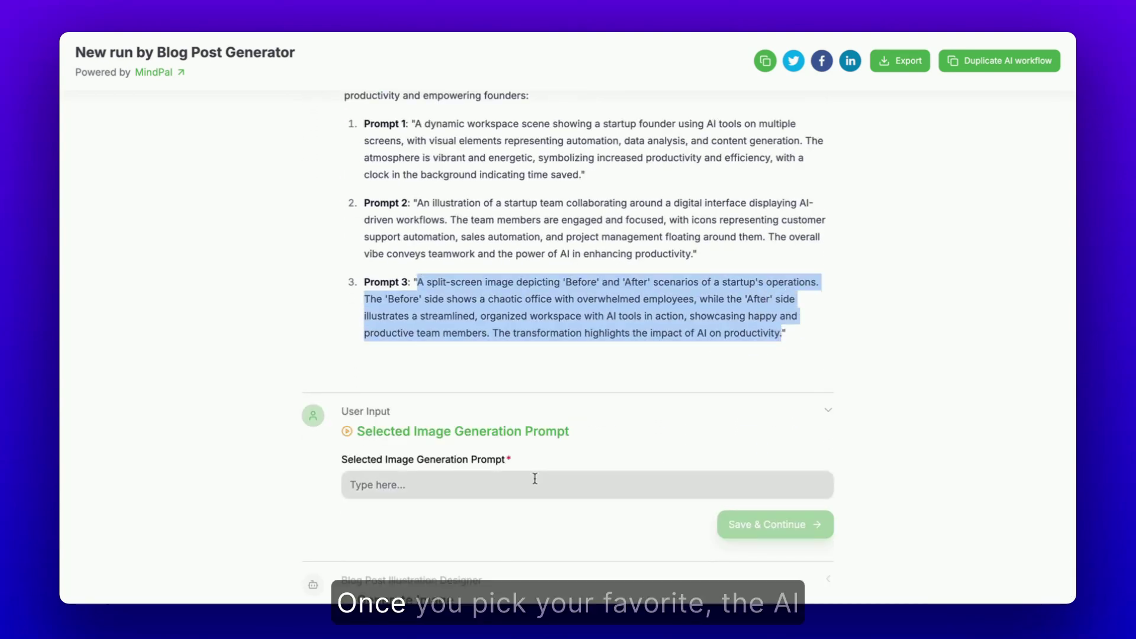
left_click(533, 483)
key("ctrl+v")
left_click(773, 494)
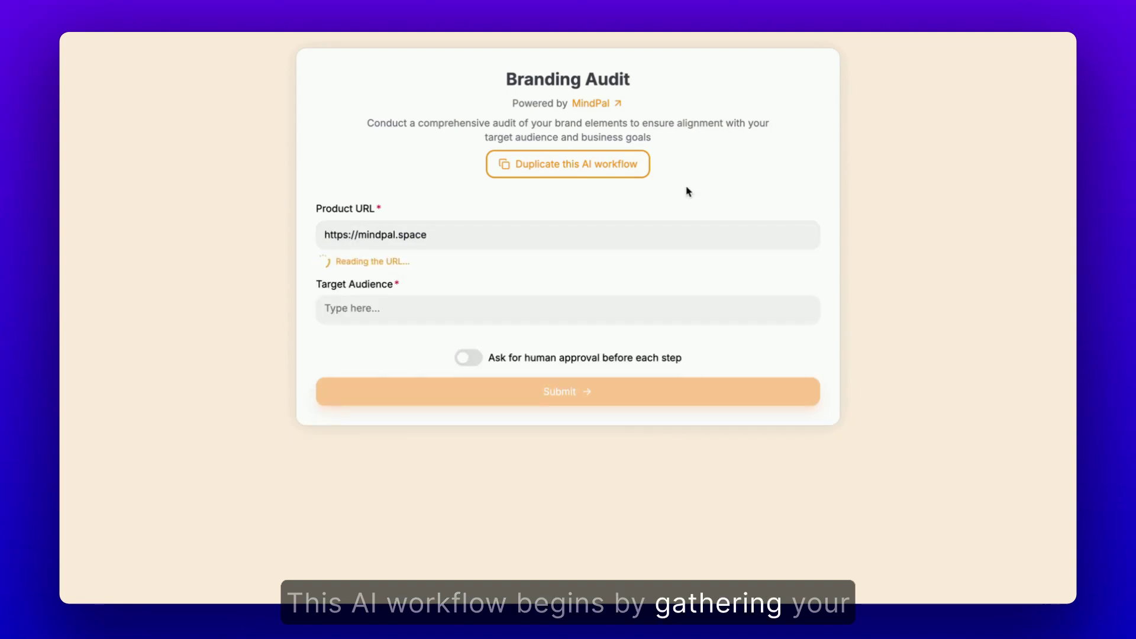
Submit the Branding Audit for business owners and provide a tagline about building AI agents and multi-agent systems
type("business owners")
left_click(438, 392)
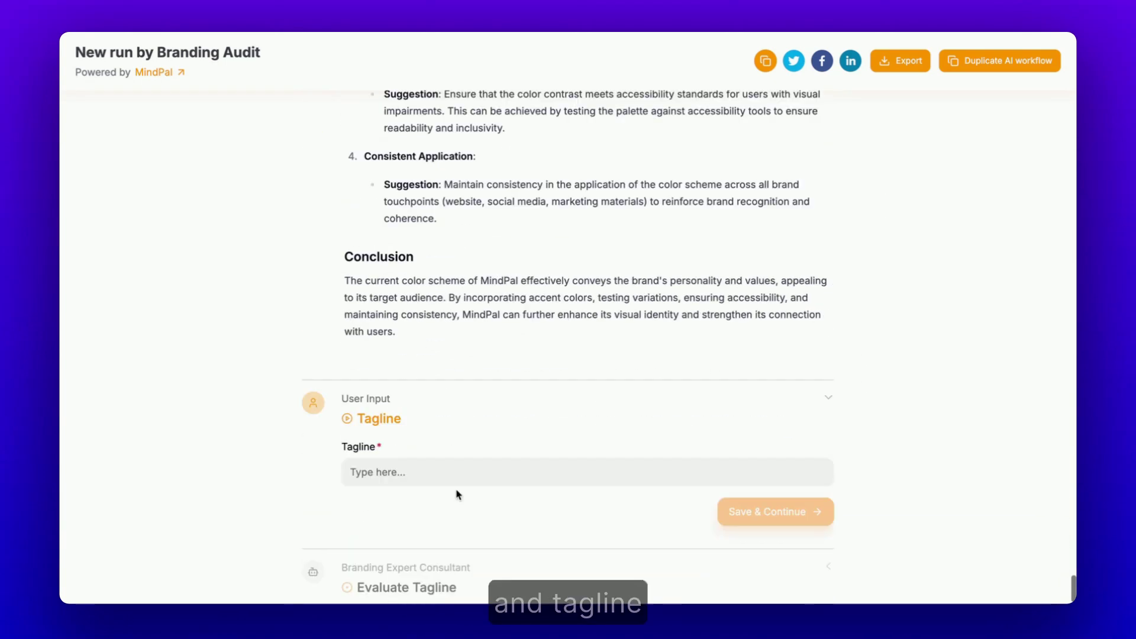
type("or building ai agents and multi-agent systems to automate thousands of tasks in your business")
left_click(775, 512)
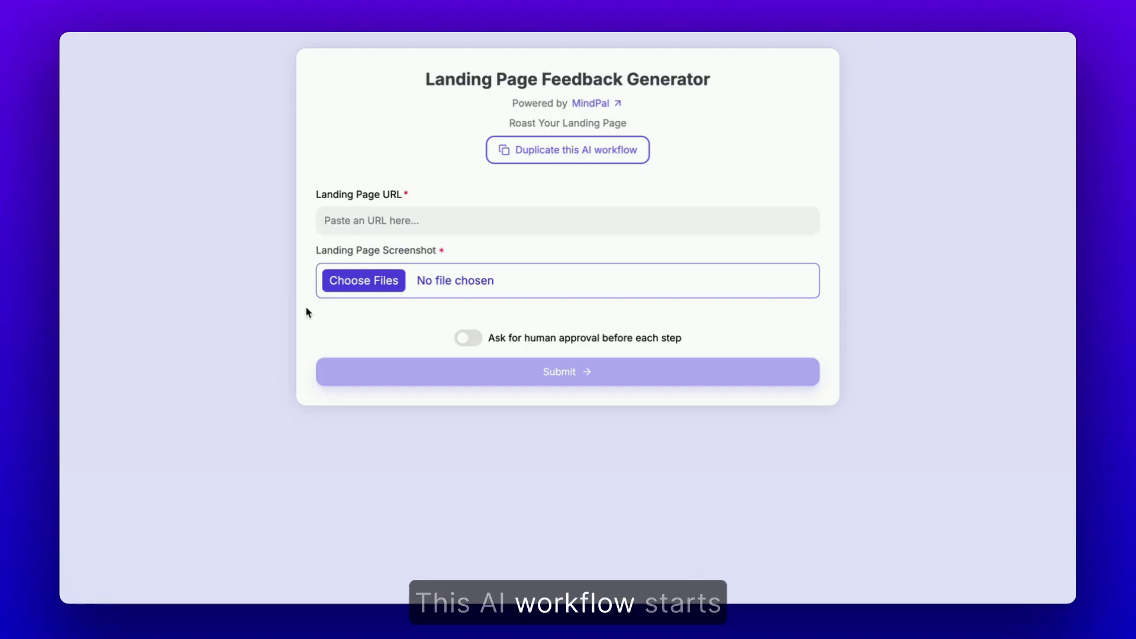
key("ctrl+v")
left_click(398, 255)
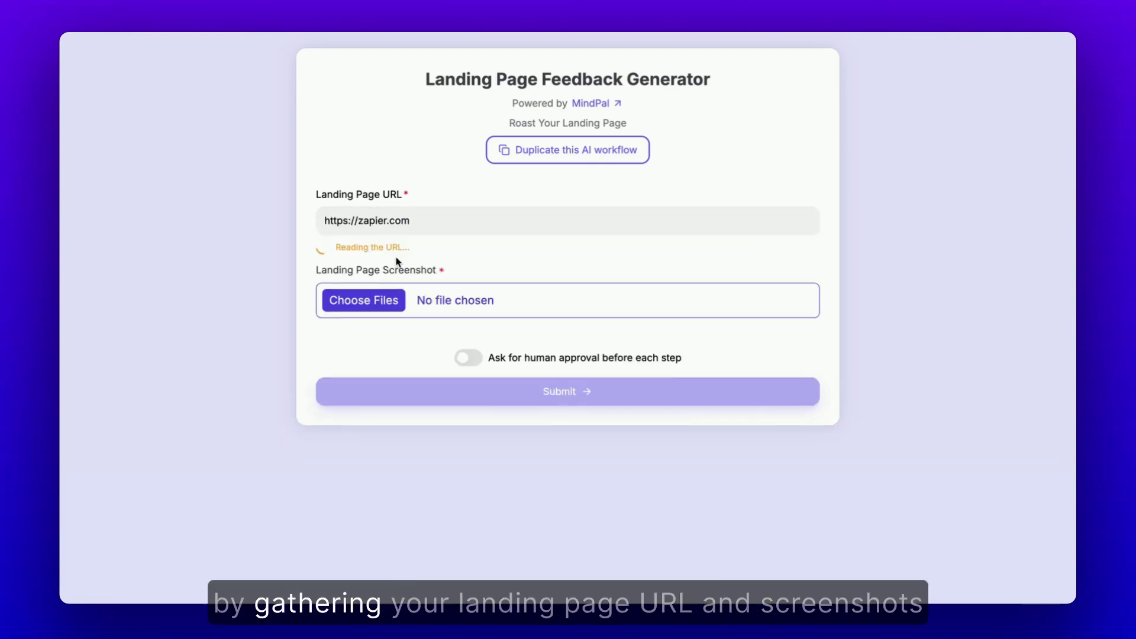
left_click(386, 299)
double_click(409, 220)
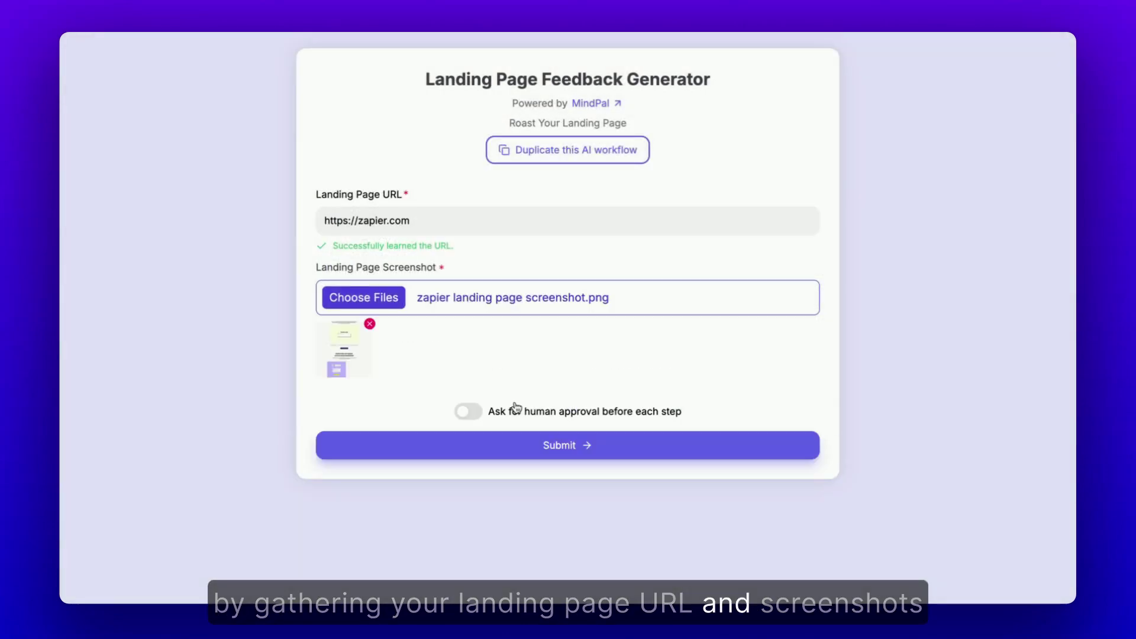
left_click(516, 441)
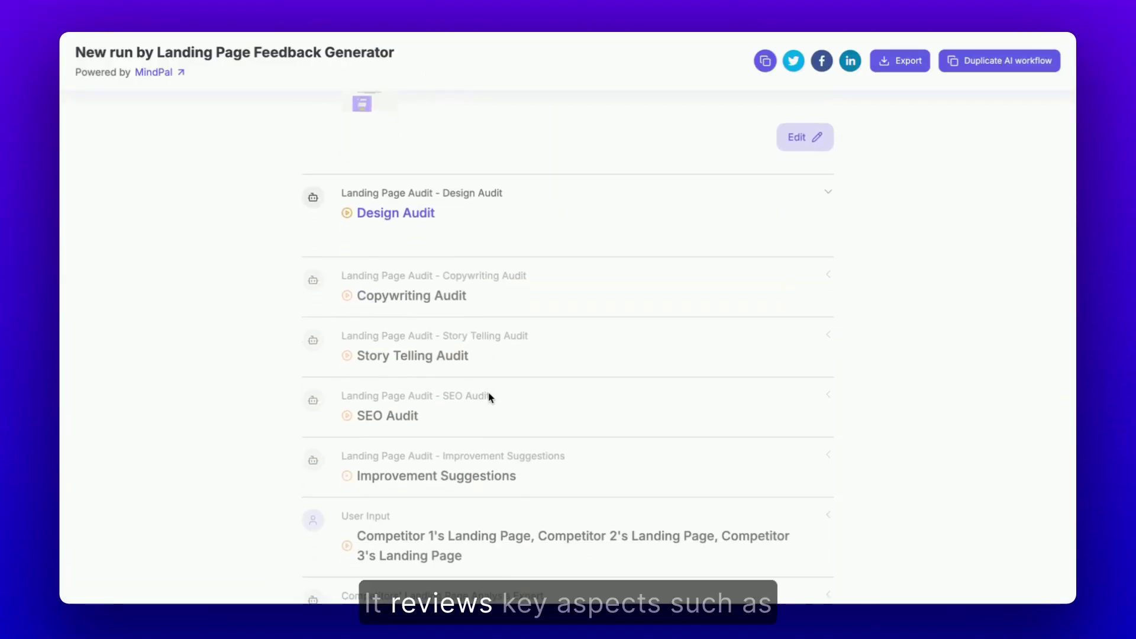
scroll(489, 398, "down", 15)
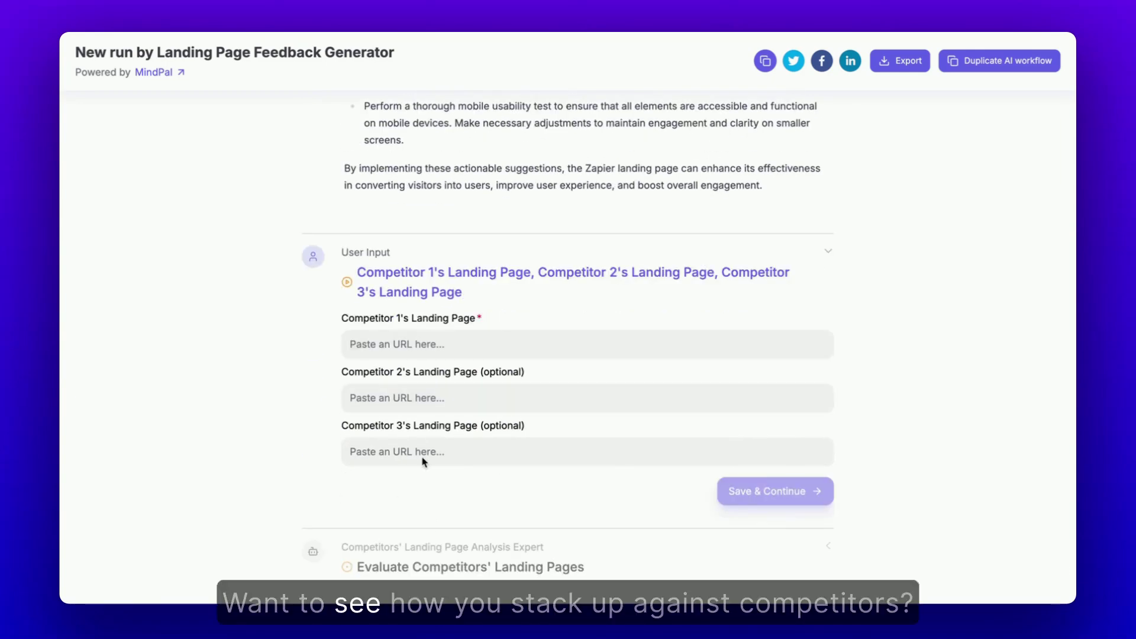
Enter make.com, activepieces.com and pabbly.com/connect as competitors and review the Competitive Analysis Report
left_click(746, 343)
key("ctrl+v")
key("ctrl+v")
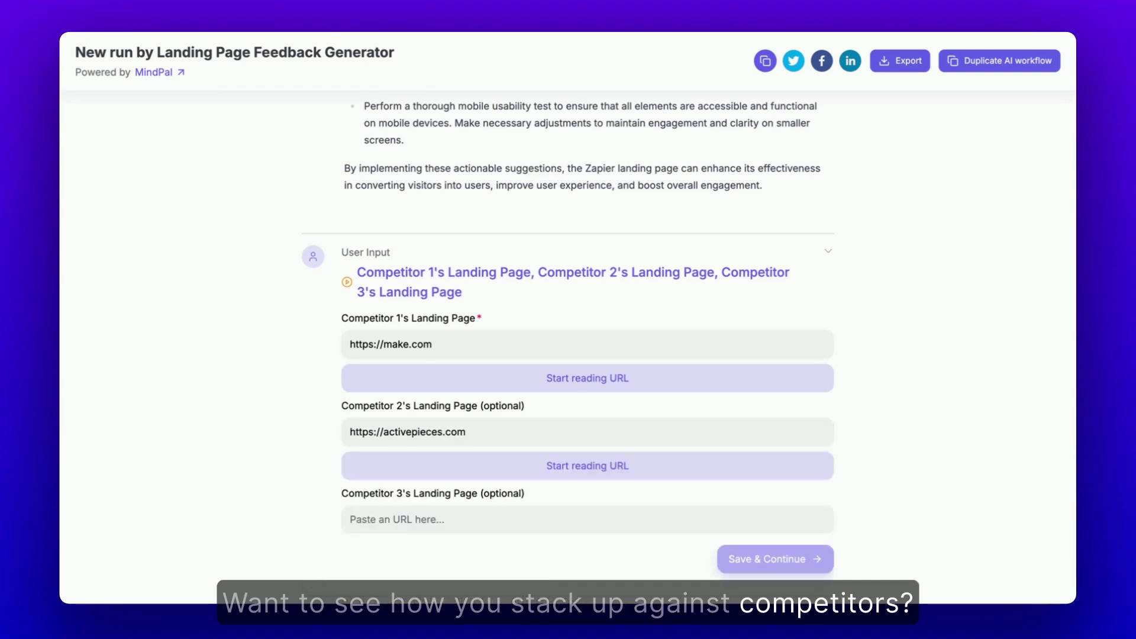
left_click(798, 482)
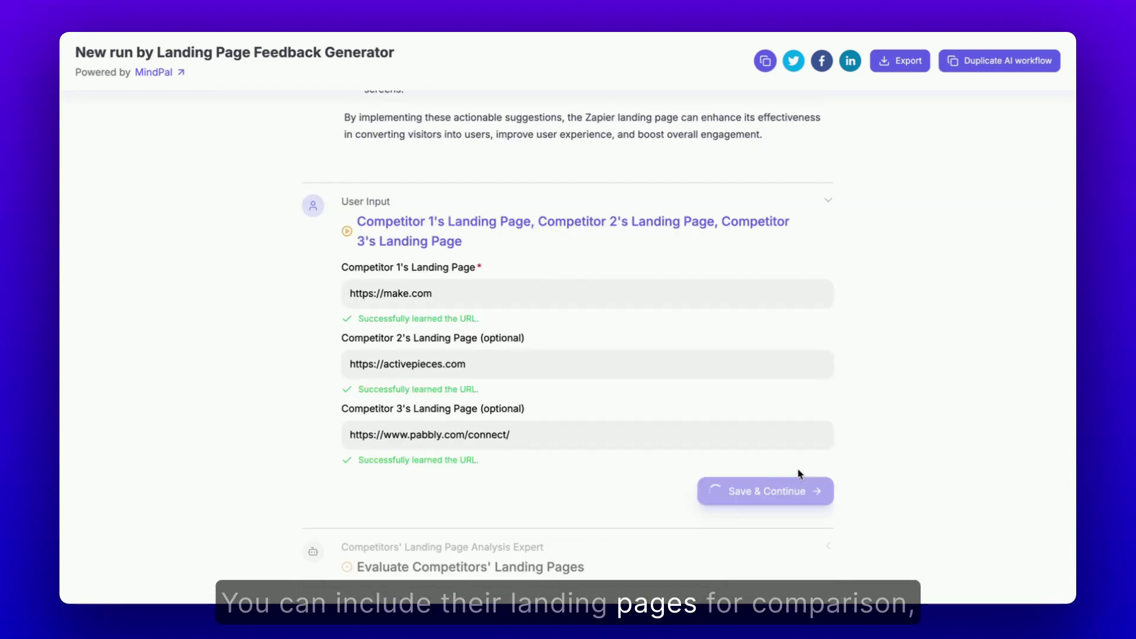
scroll(791, 521, "down", 10)
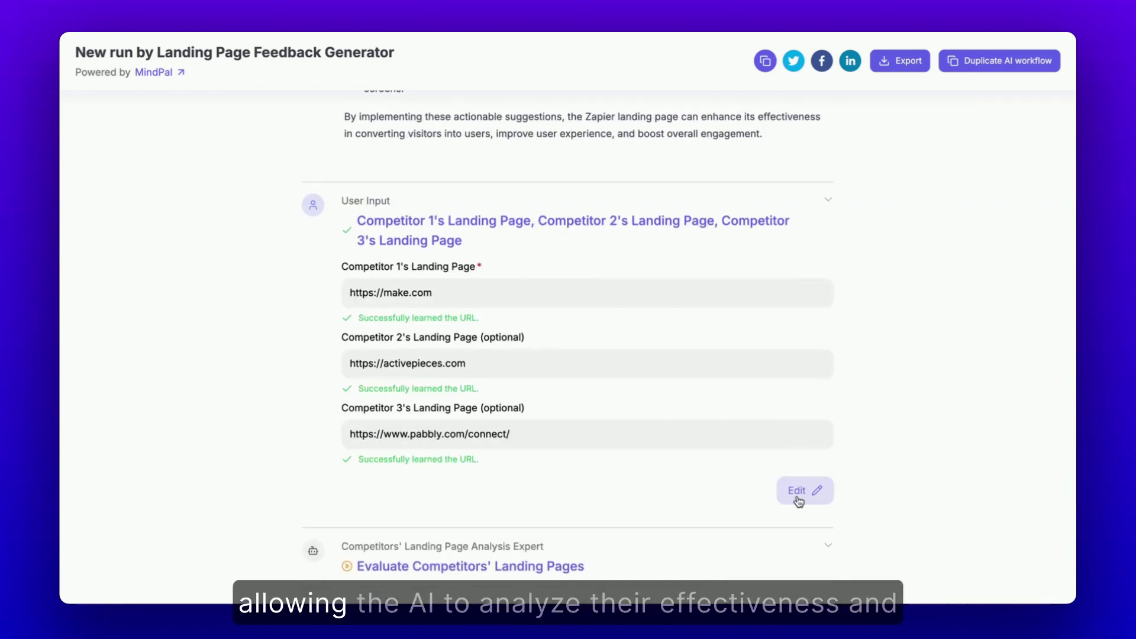
scroll(787, 532, "down", 12)
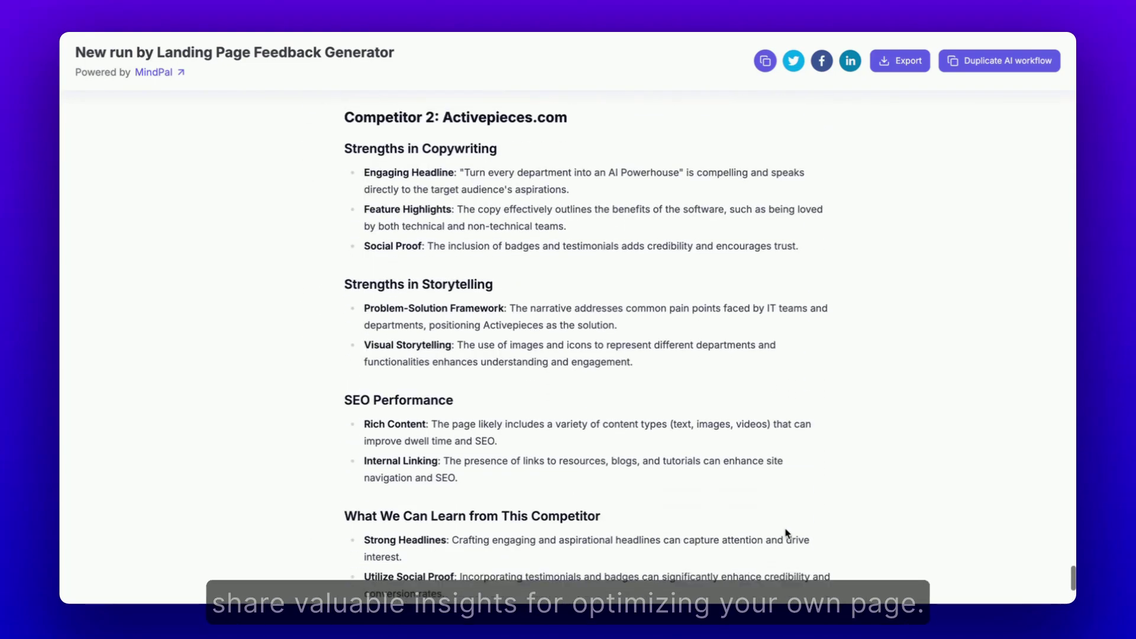
scroll(787, 534, "down", 15)
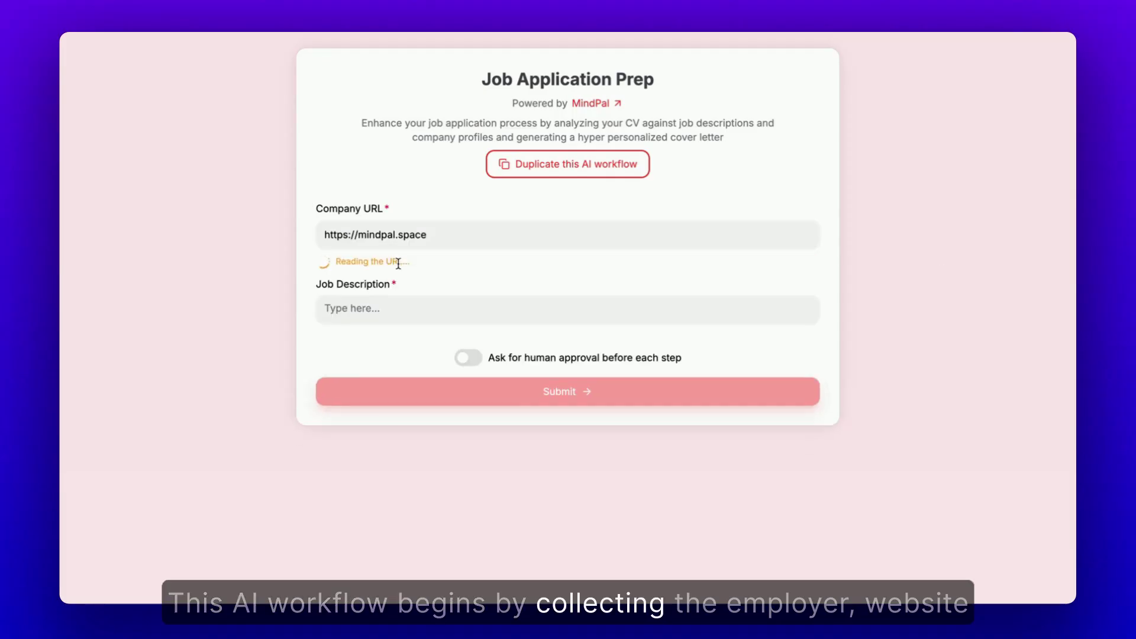
Fill in the job description and company URL, attach both CV files and continue the run
left_click(357, 309)
key("ctrl+v")
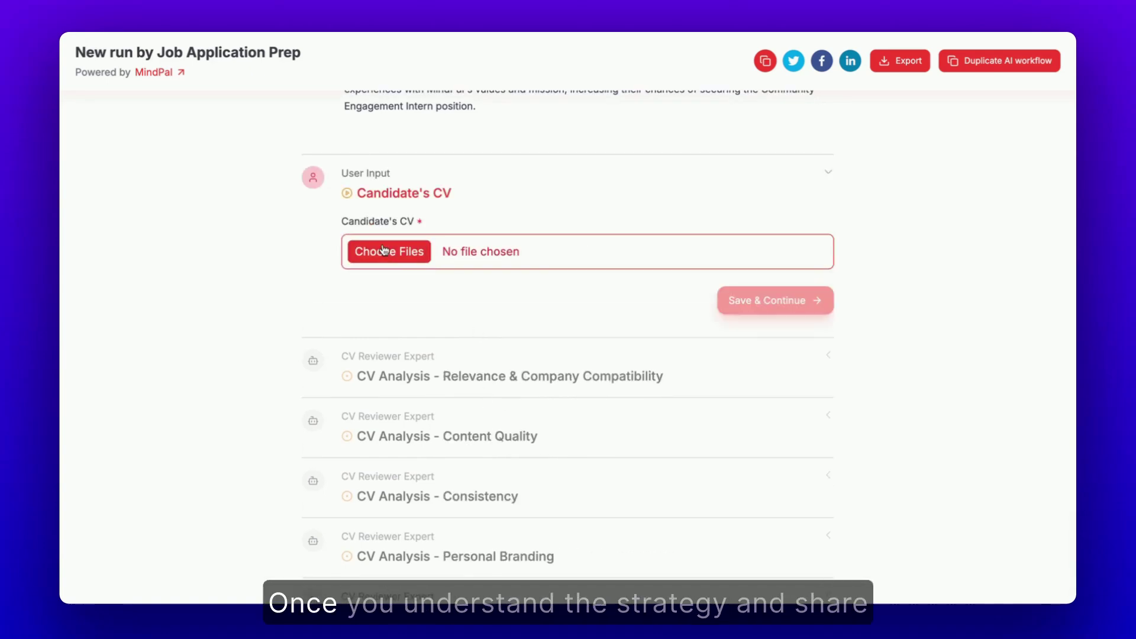
left_click(384, 250)
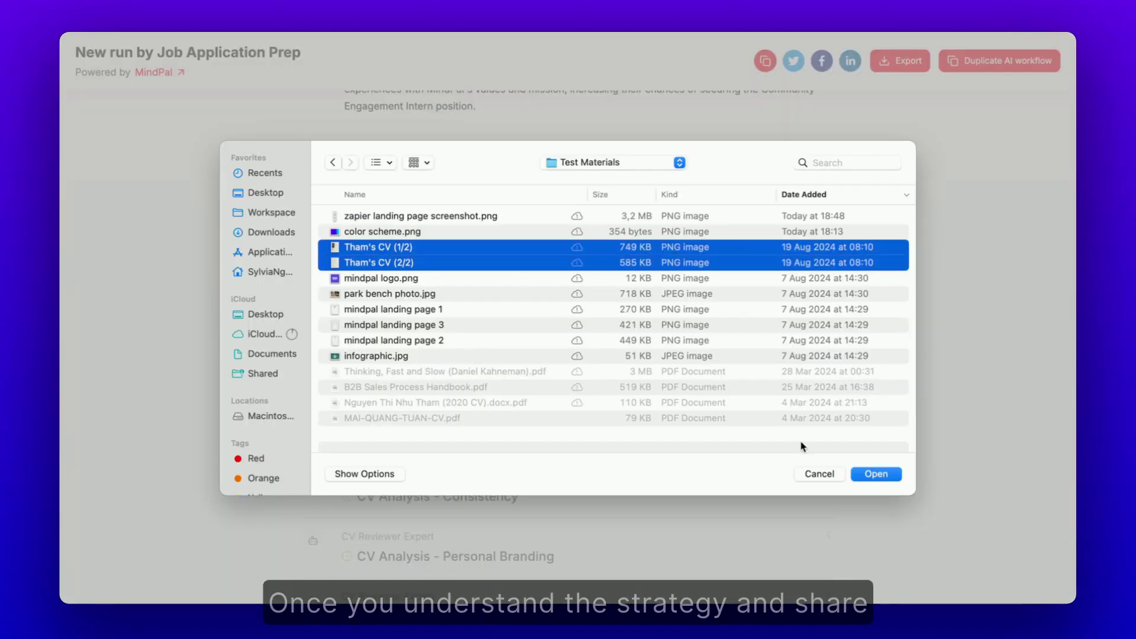
key("Return")
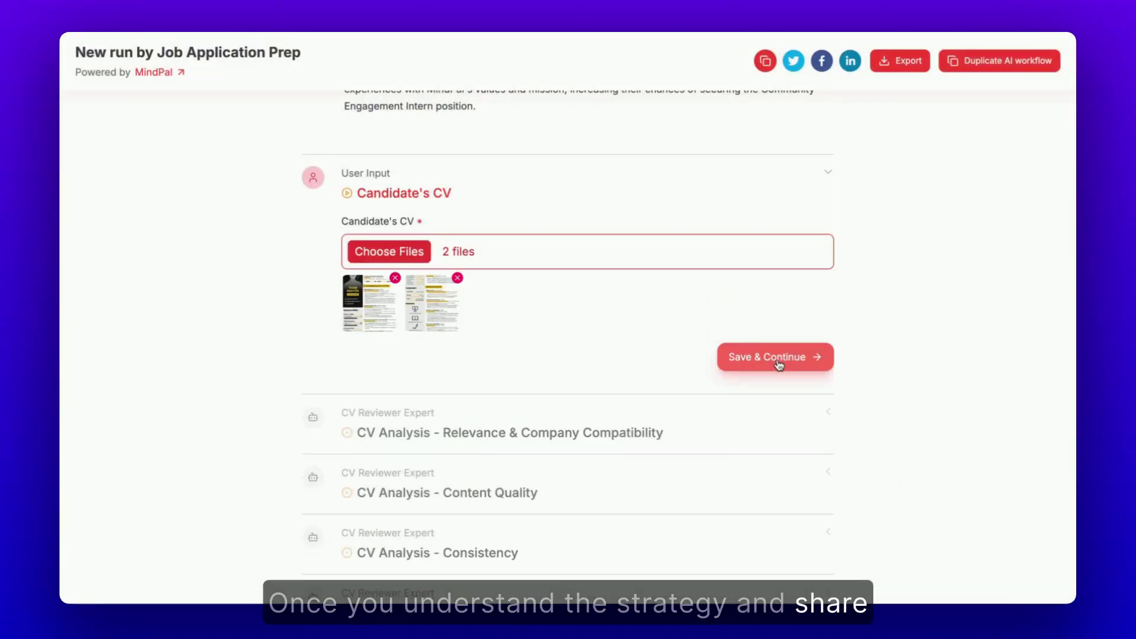
left_click(775, 357)
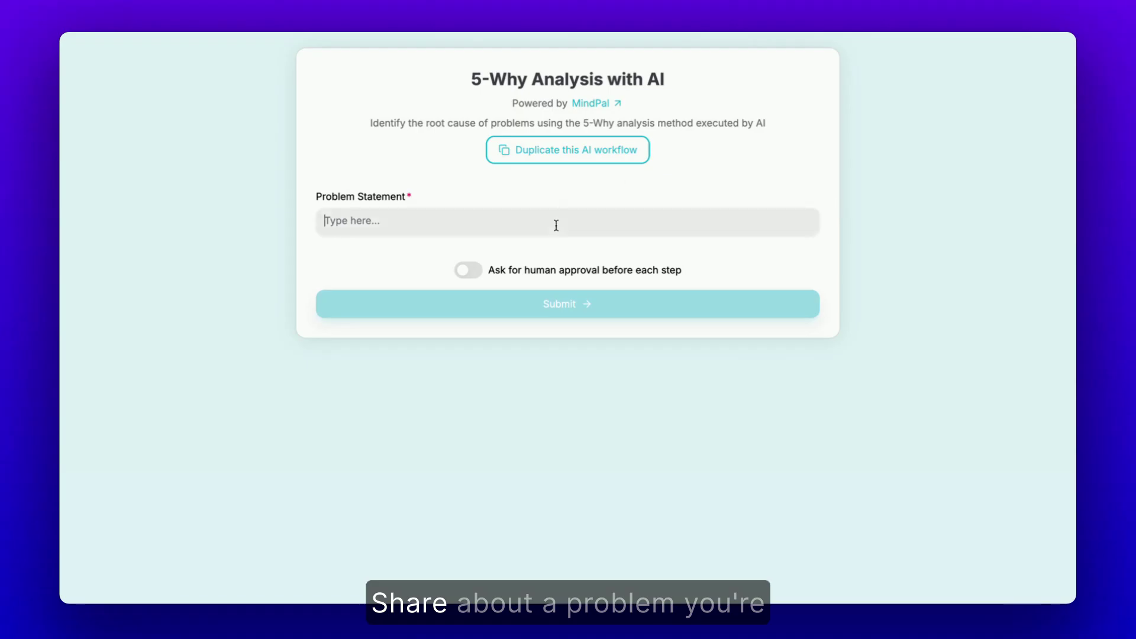
Start the 5-Why Analysis with the problem 'delays in product delivery for customers'
left_click(556, 224)
type("delays in p")
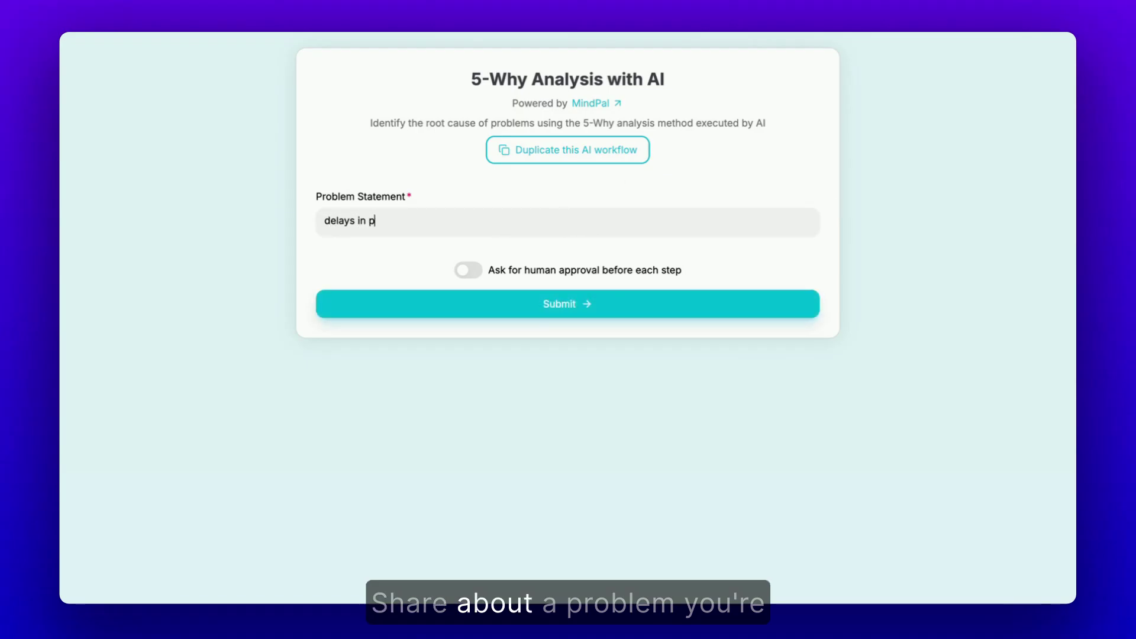
type("roduct delivery for customers")
left_click(590, 304)
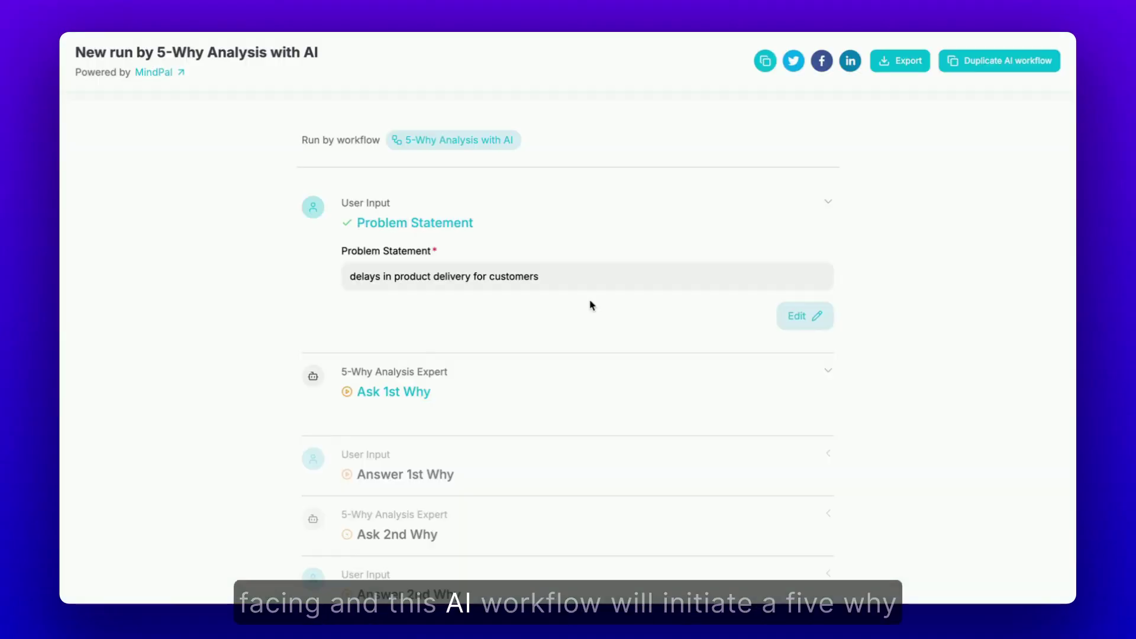
Answer the first two whys: production line missing scheduled output, then stopping from equipment malfunctions
left_click(505, 400)
type("the pr")
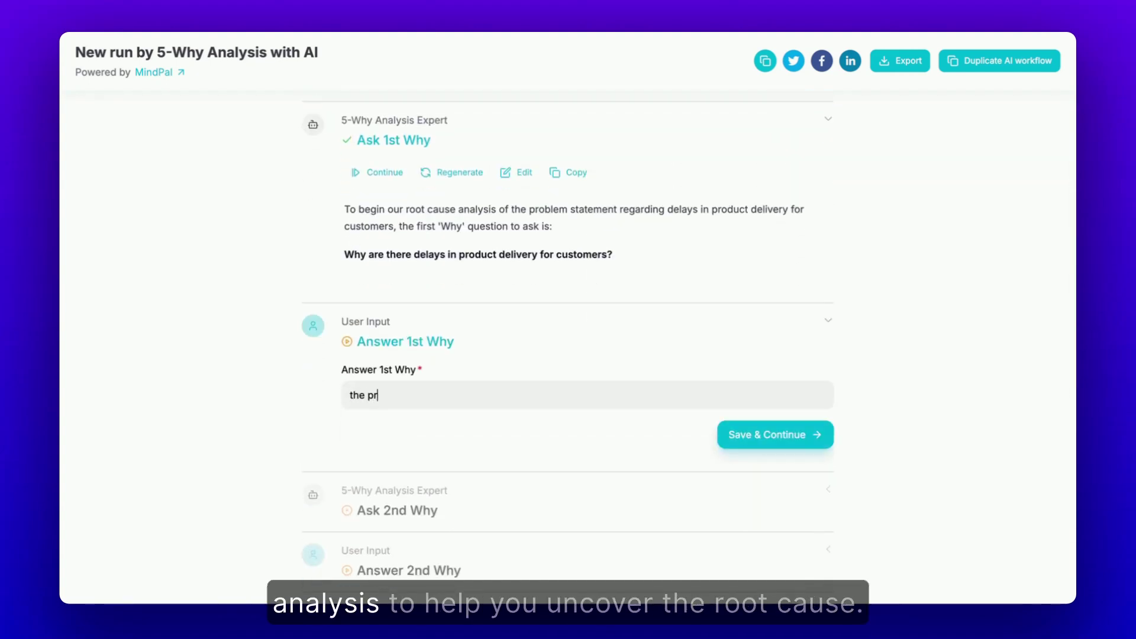
type("oduction line is not meeting the scheduled output")
key("Return")
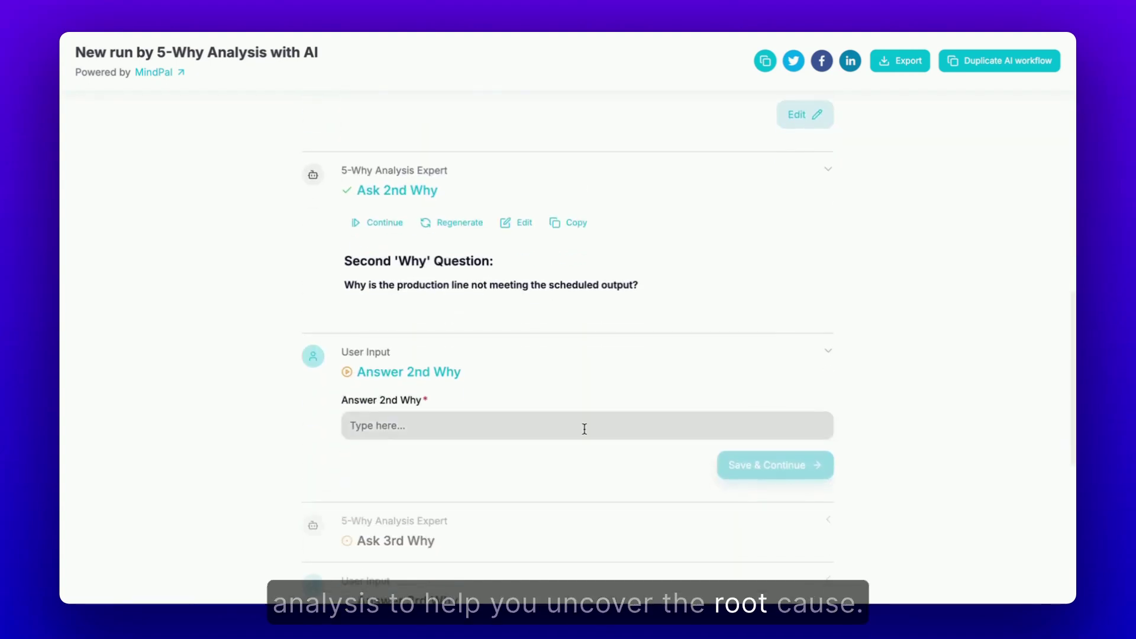
left_click(584, 429)
type("the production line is frequently stopping due to equipment malf")
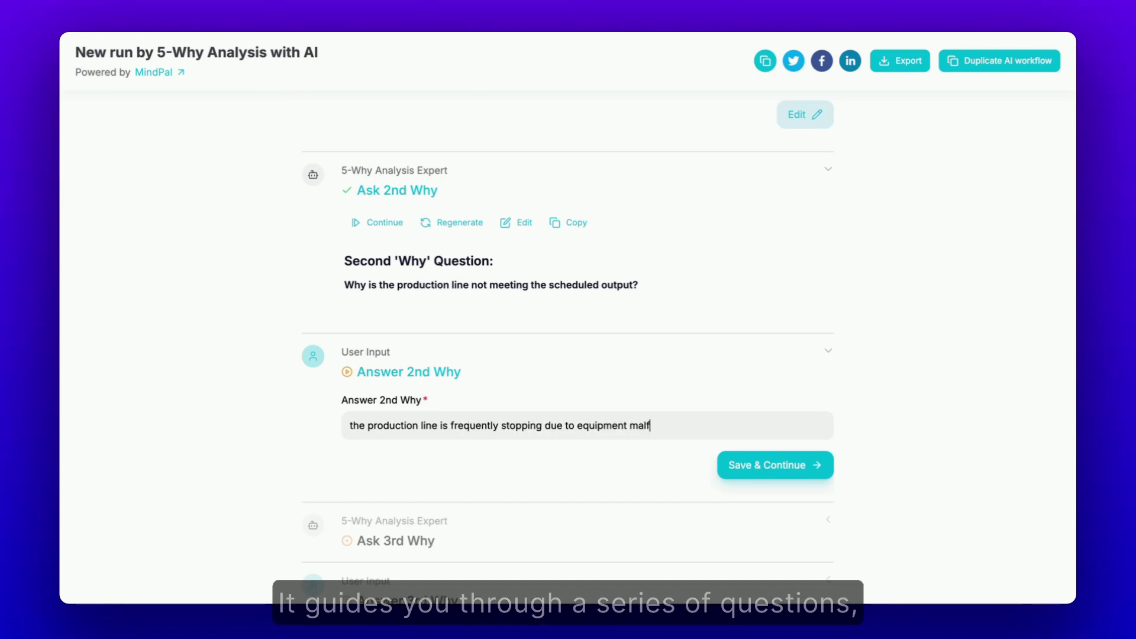
type("unctions")
key("Return")
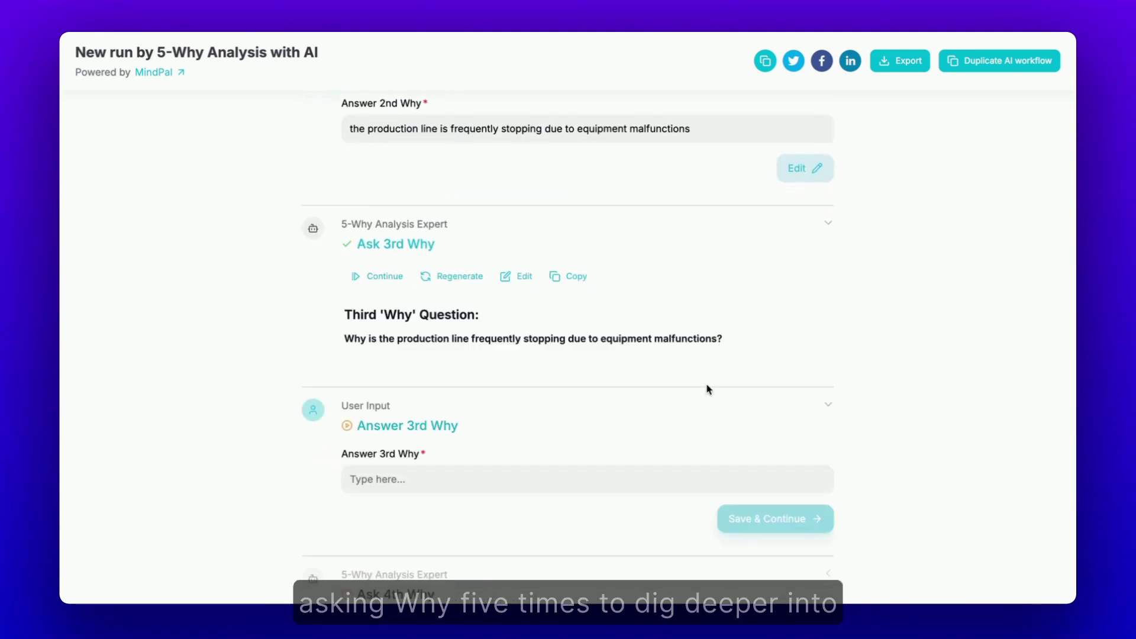
Answer whys three to five: old equipment, no maintenance schedule, maintenance not prioritized in budget
type("the equipment is old and not properly maintained")
left_click(750, 467)
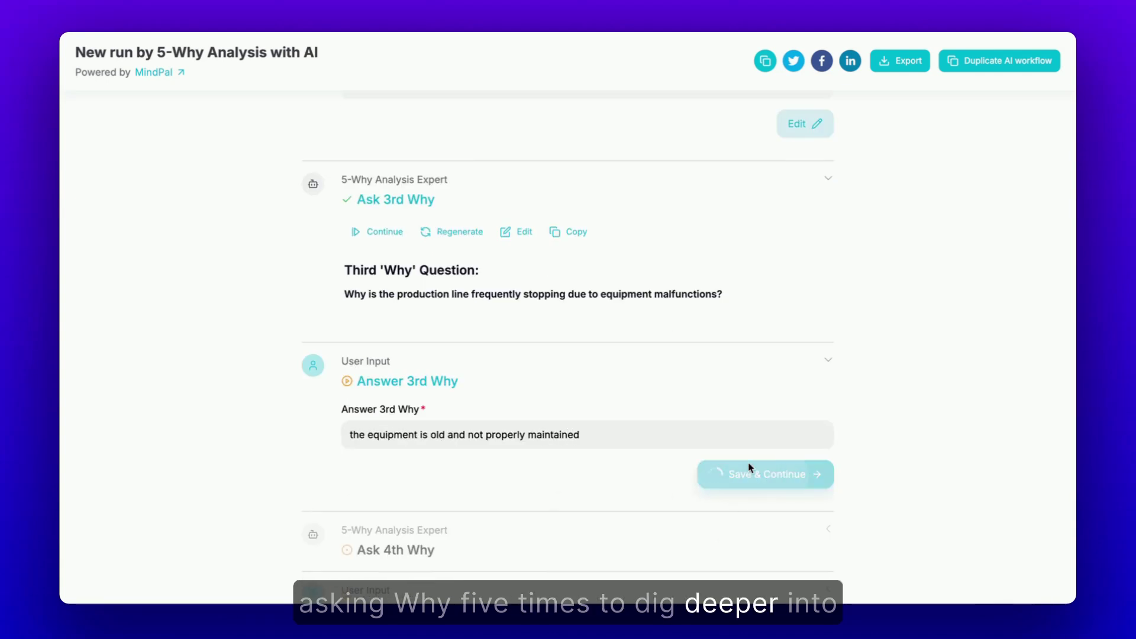
type("we d")
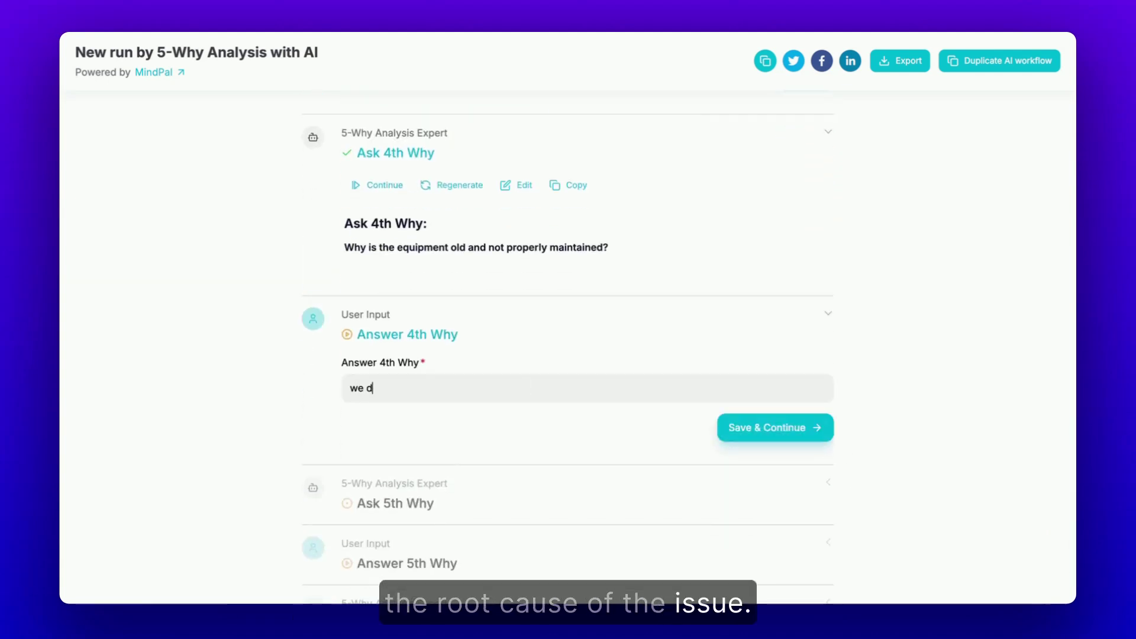
type("o not have a regular maintenance scchedule in place and our maintenance team is understaffed")
left_click(776, 427)
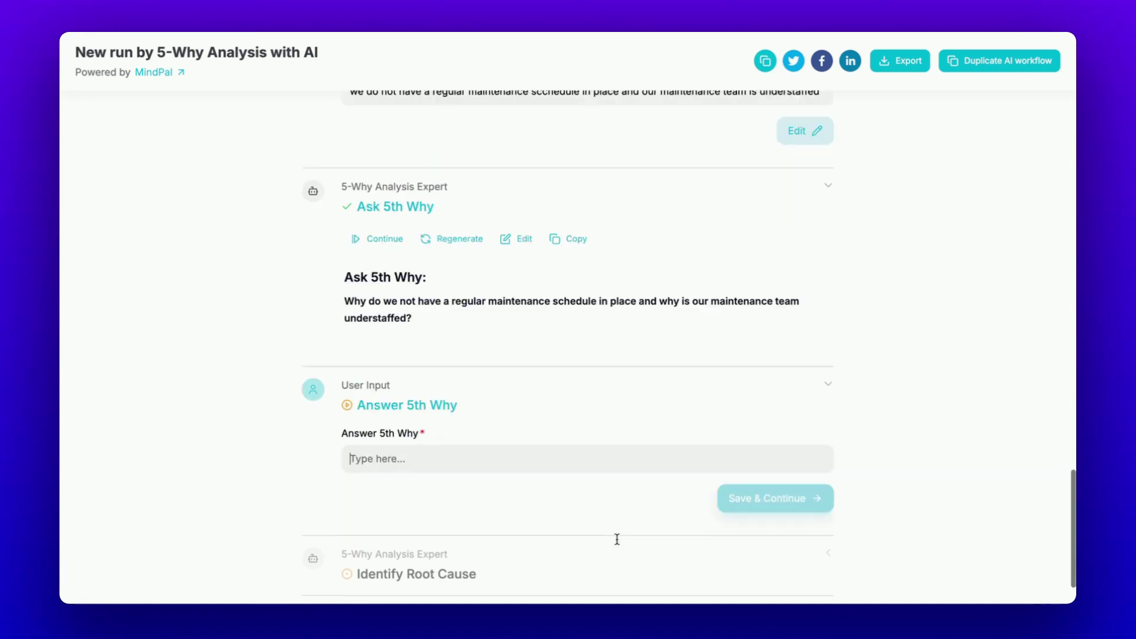
type("we have not prioritized maintenance in our budget and we have been focusing on increasing production output instead ⇒ we have not hired additional maintenance staff")
left_click(763, 491)
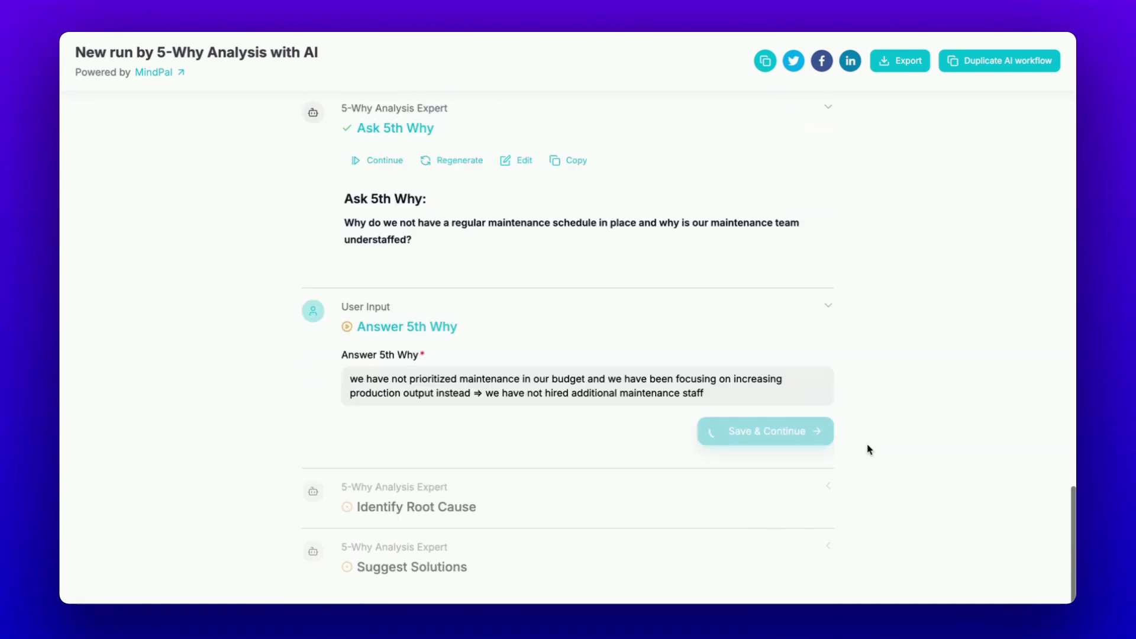
Scroll through the Identify Root Cause and Suggest Solutions results
scroll(627, 466, "down", 15)
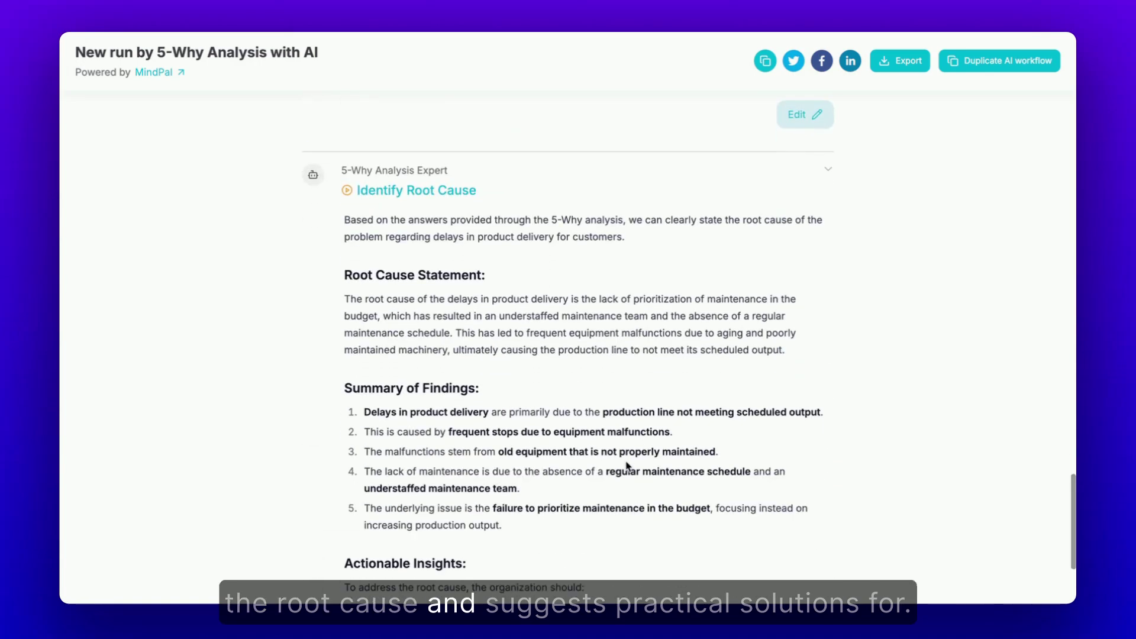
scroll(626, 452, "down", 15)
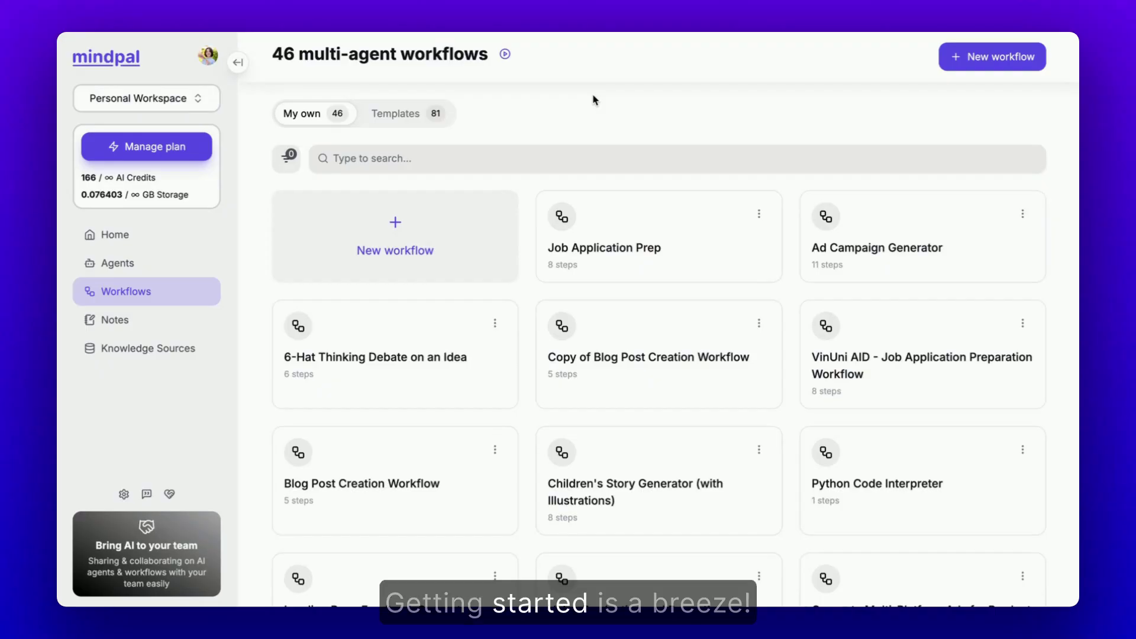
Generate a new workflow from 'topic -> 3 ideas -> select 1 -> outline -> write' and save it
left_click(383, 228)
type("given")
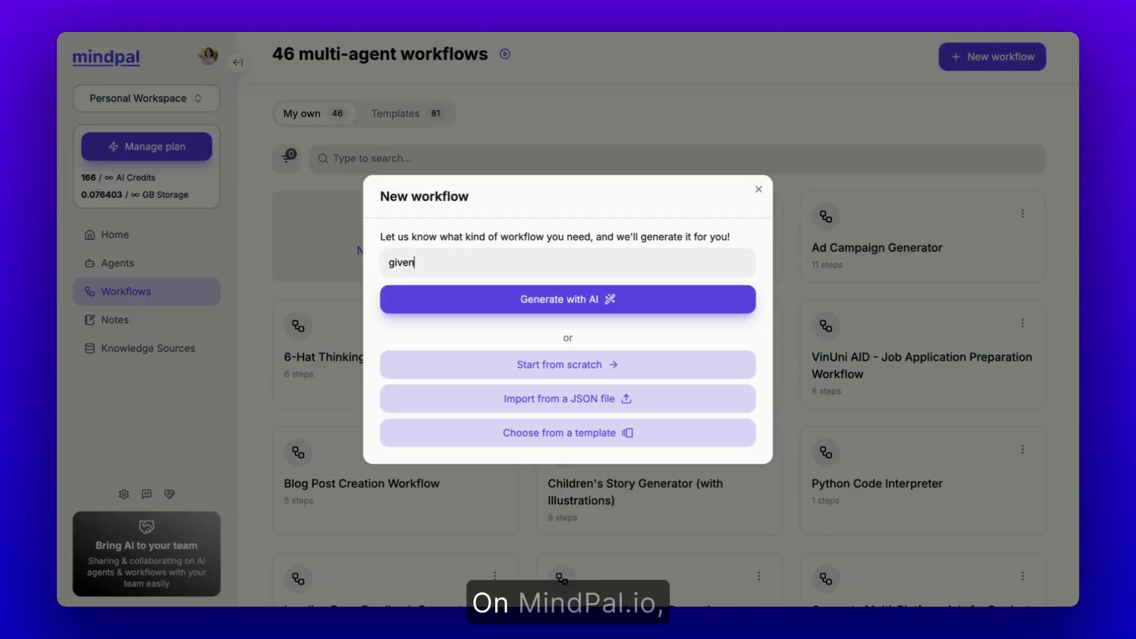
type(" a blog post topic -> generate 3 blog post ideas")
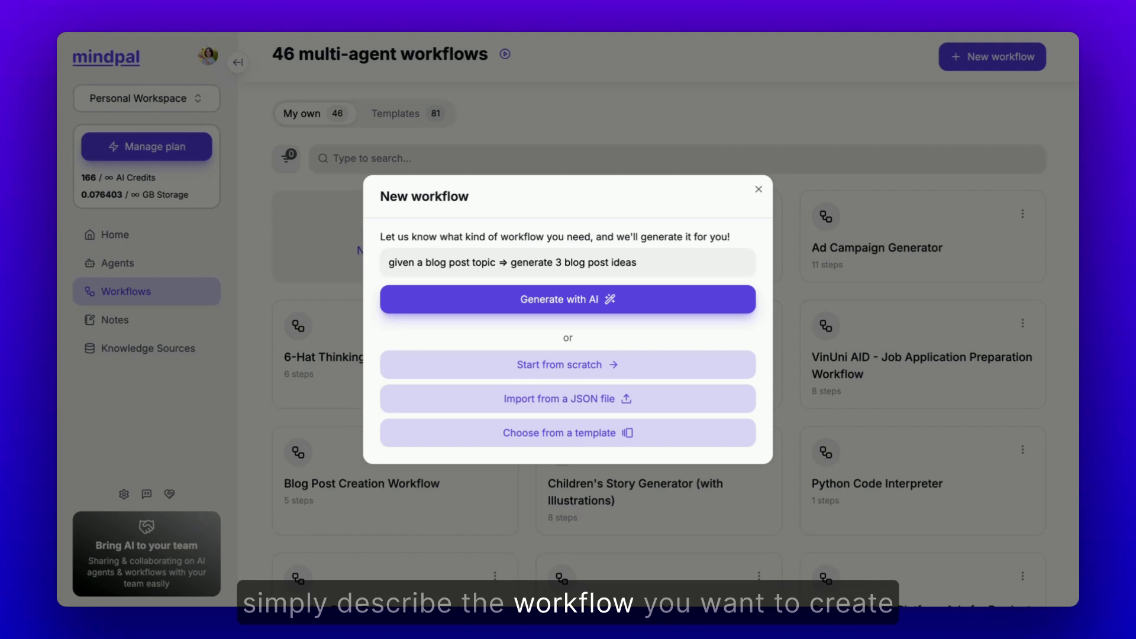
type(" -> select 1 -> outline")
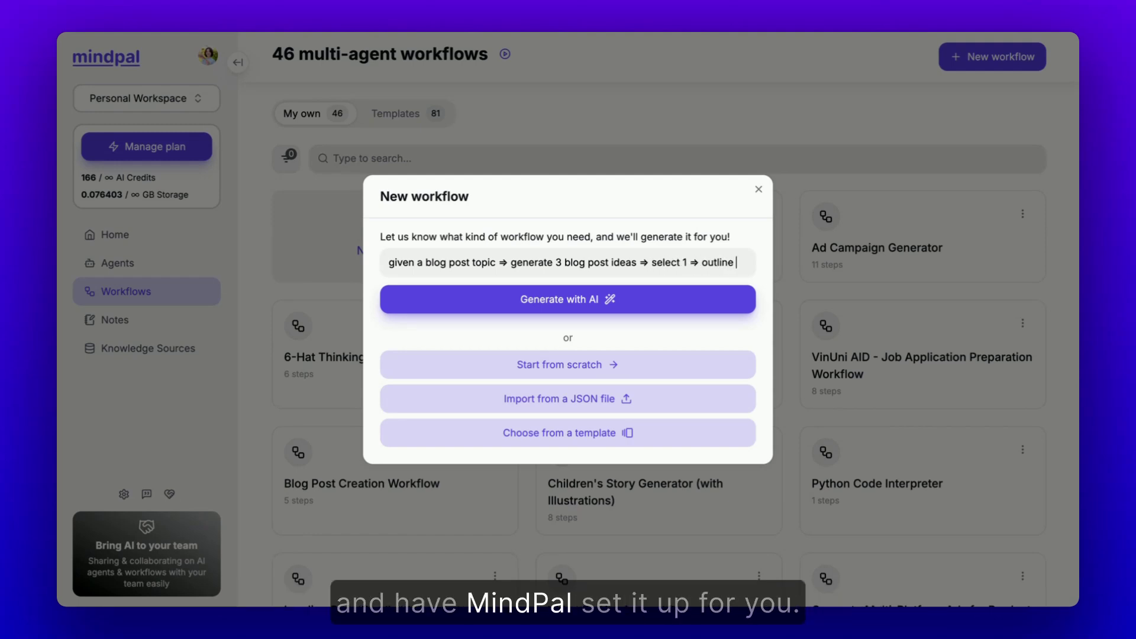
type(" -> write post")
key("Return")
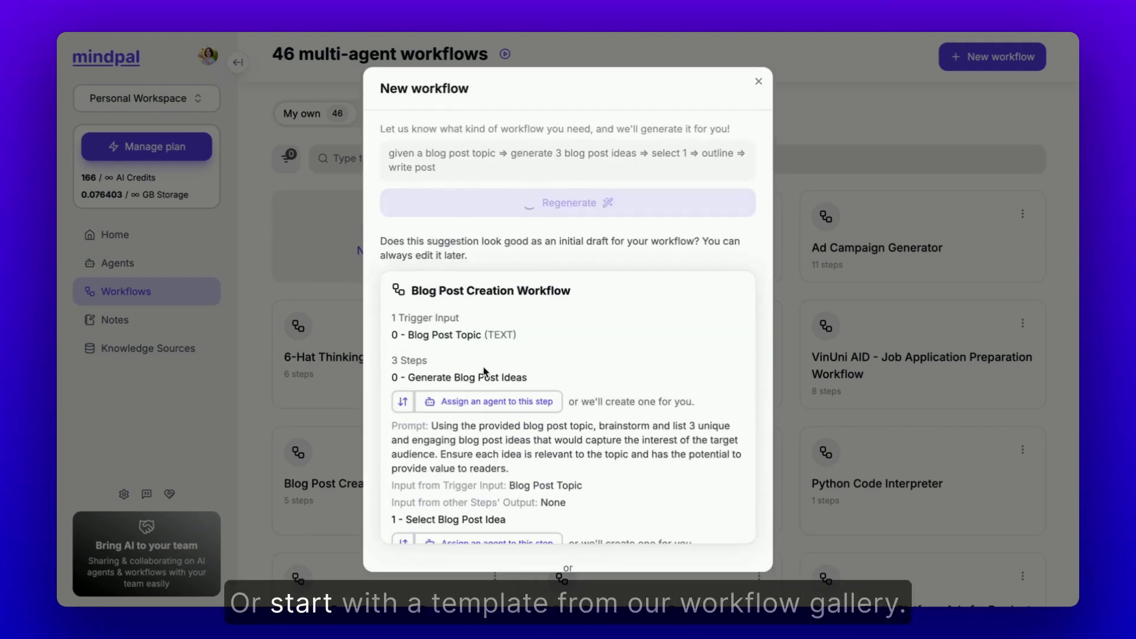
scroll(484, 367, "down", 5)
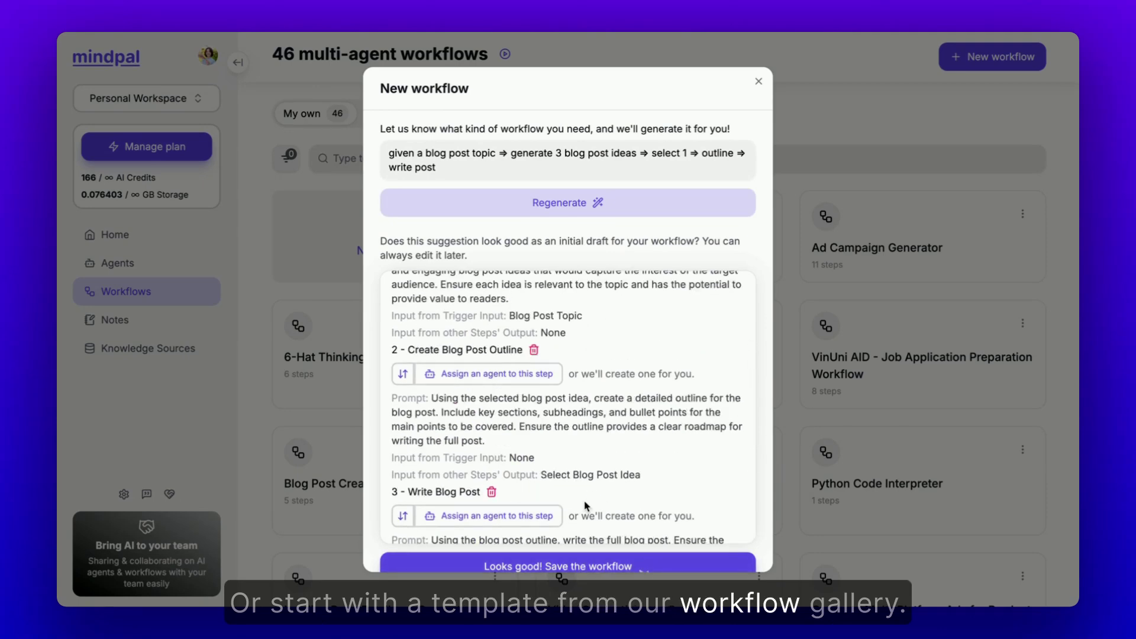
left_click(568, 565)
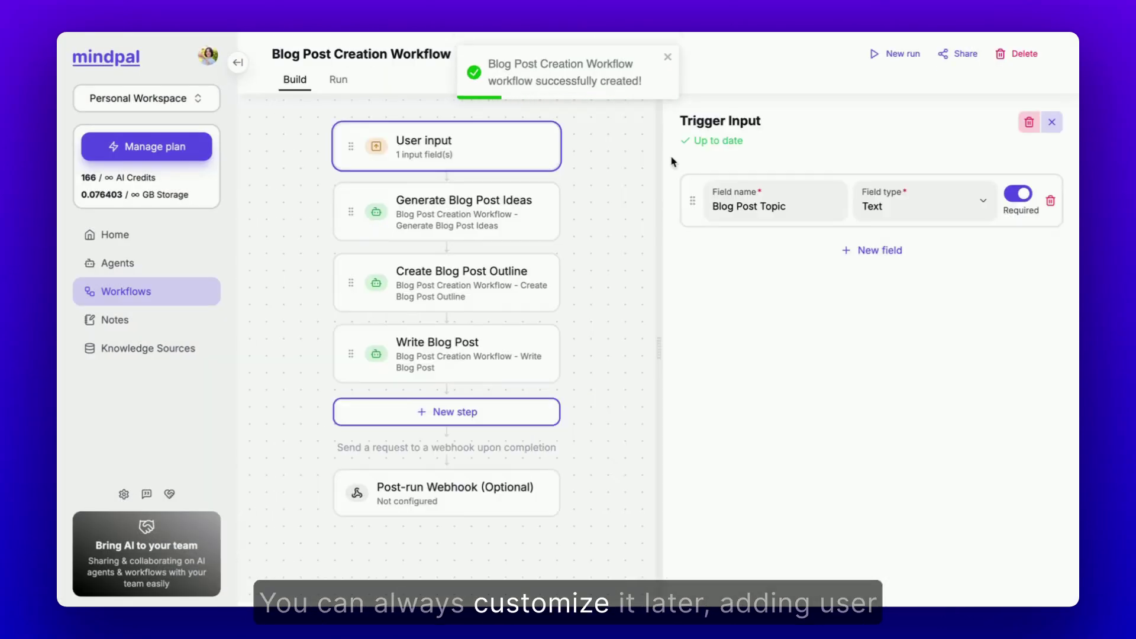
Add a User input step named 'Selected Blog Post Idea' above Create Blog Post Outline
left_click(474, 411)
left_click(591, 396)
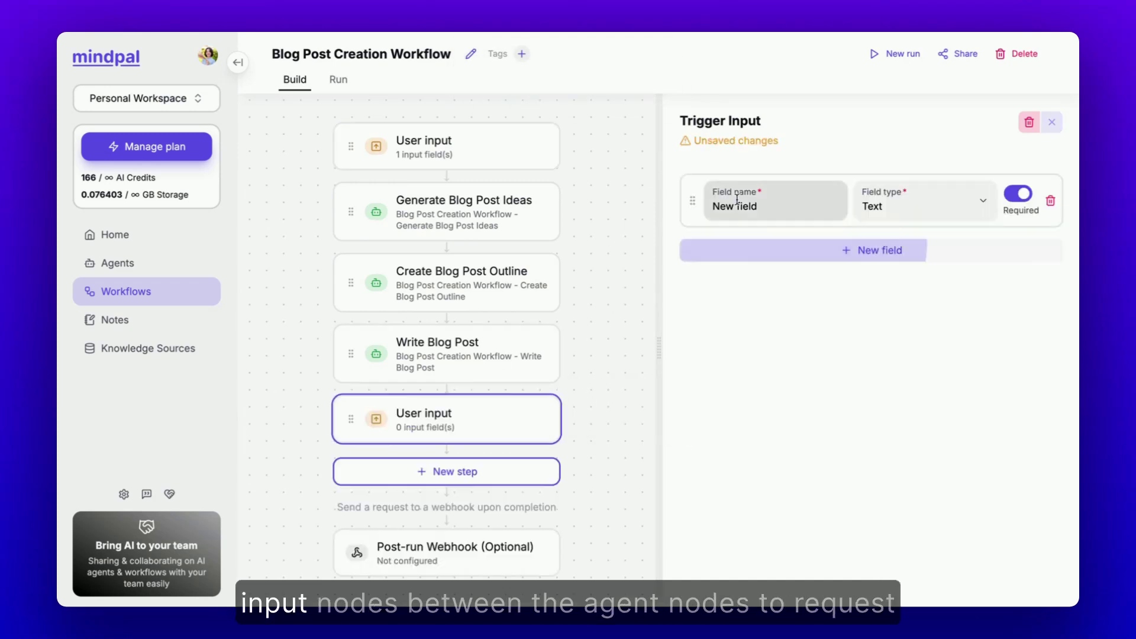
triple_click(736, 205)
type("Selected Blog Post Ide")
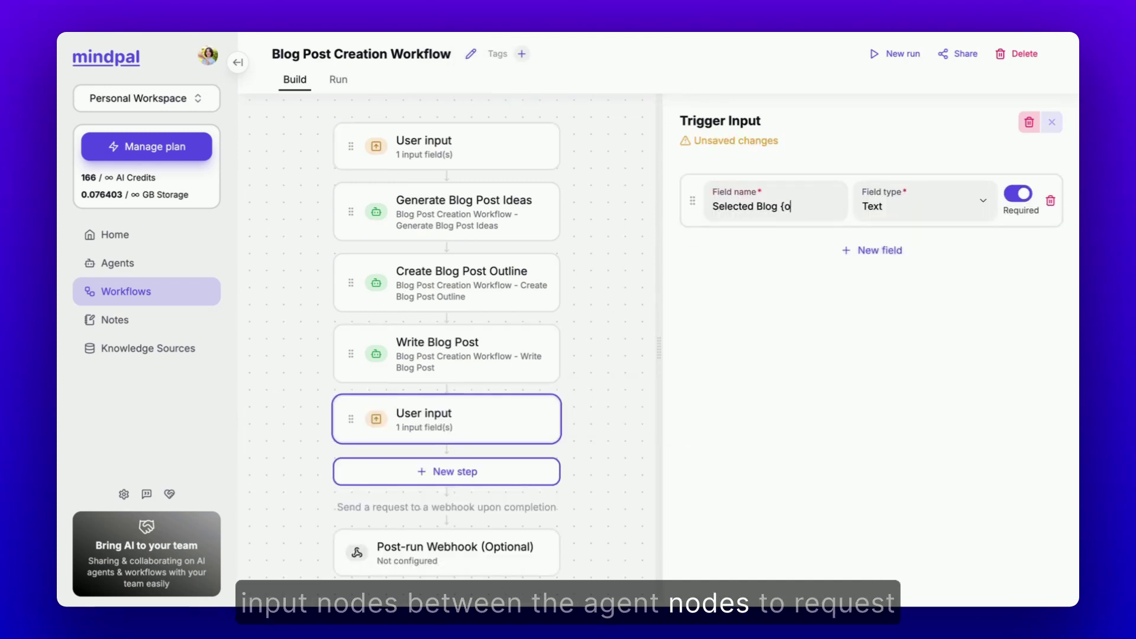
type("a")
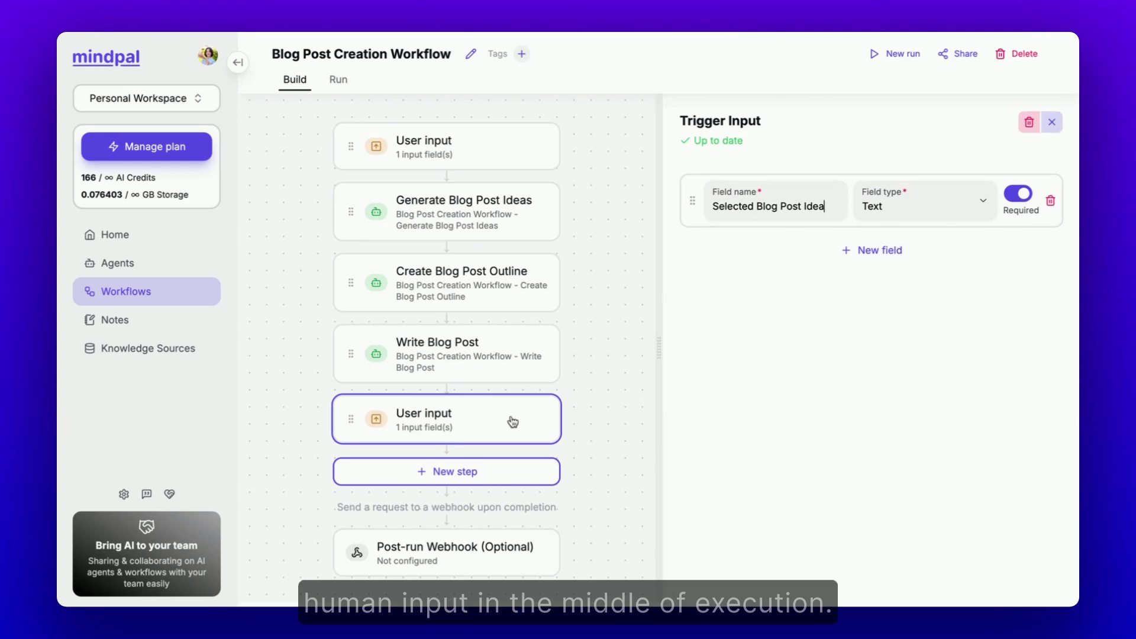
left_click_drag(510, 421, 495, 229)
left_click(496, 230)
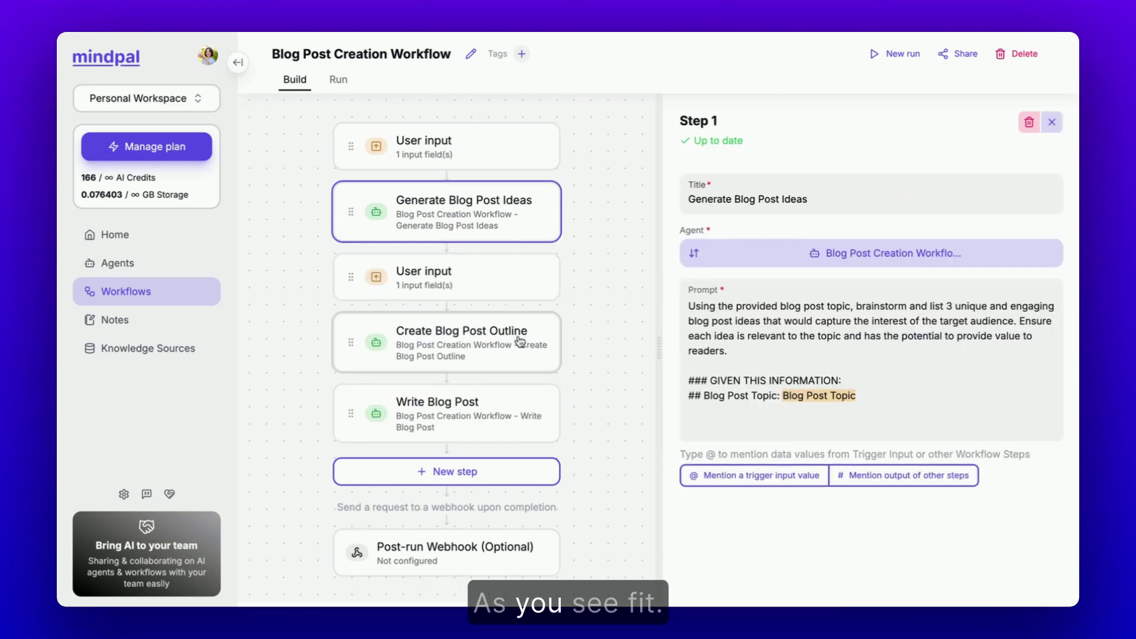
left_click(519, 340)
left_click(1051, 335)
key("Return")
key("Return")
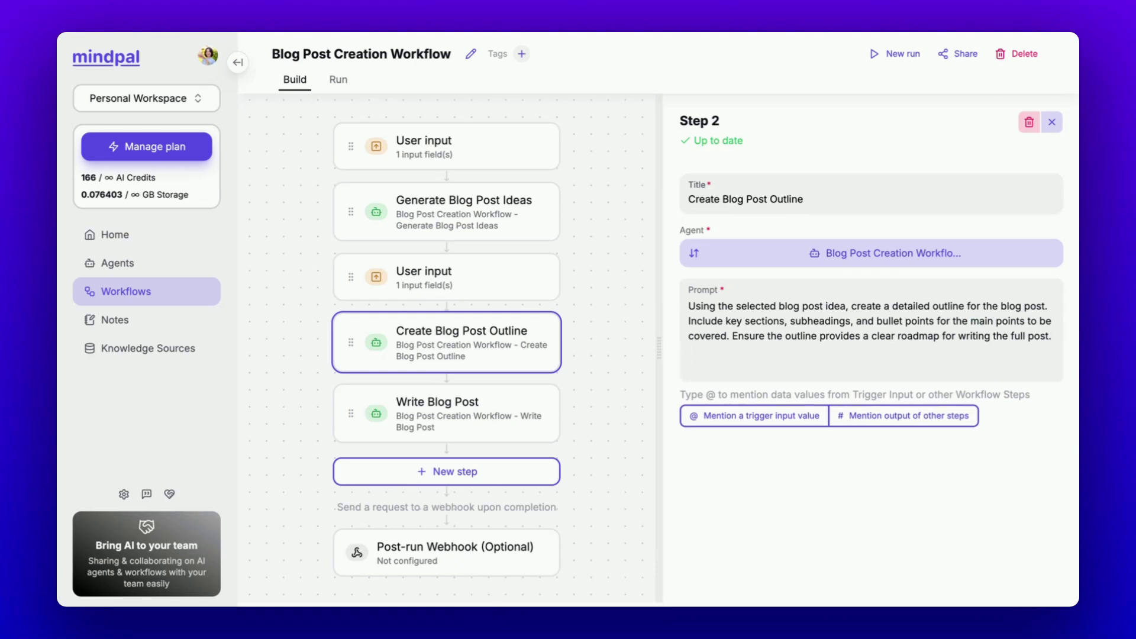
type("Selected Blog post idea: @")
key("Down")
key("Return")
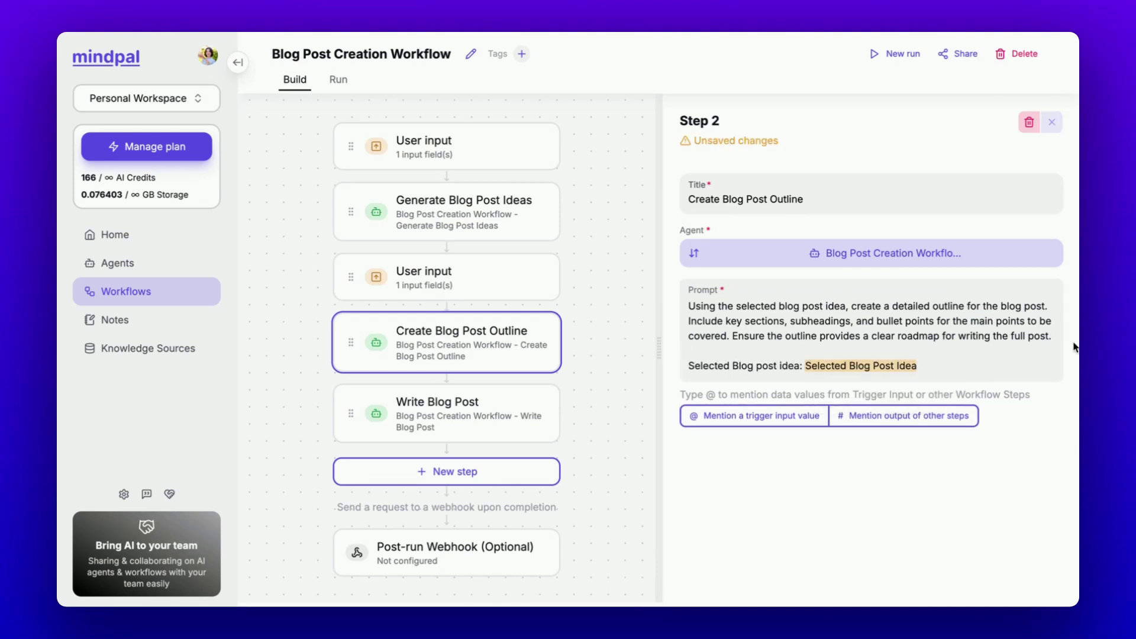
Launch a New run of the Blog Post Creation Workflow from the builder's top bar
left_click(894, 56)
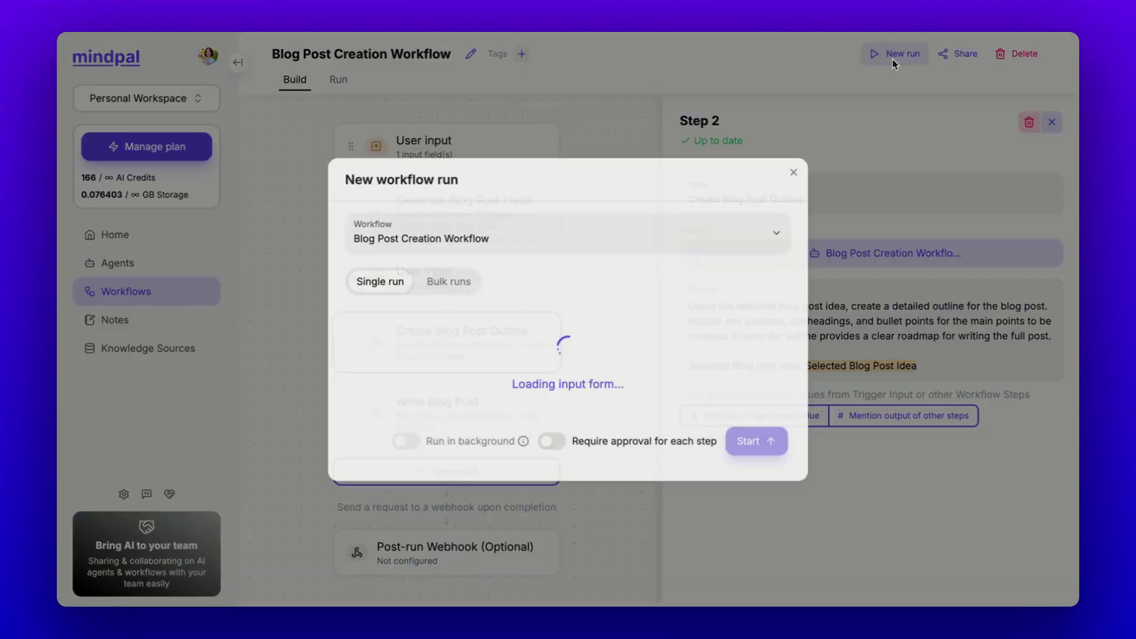